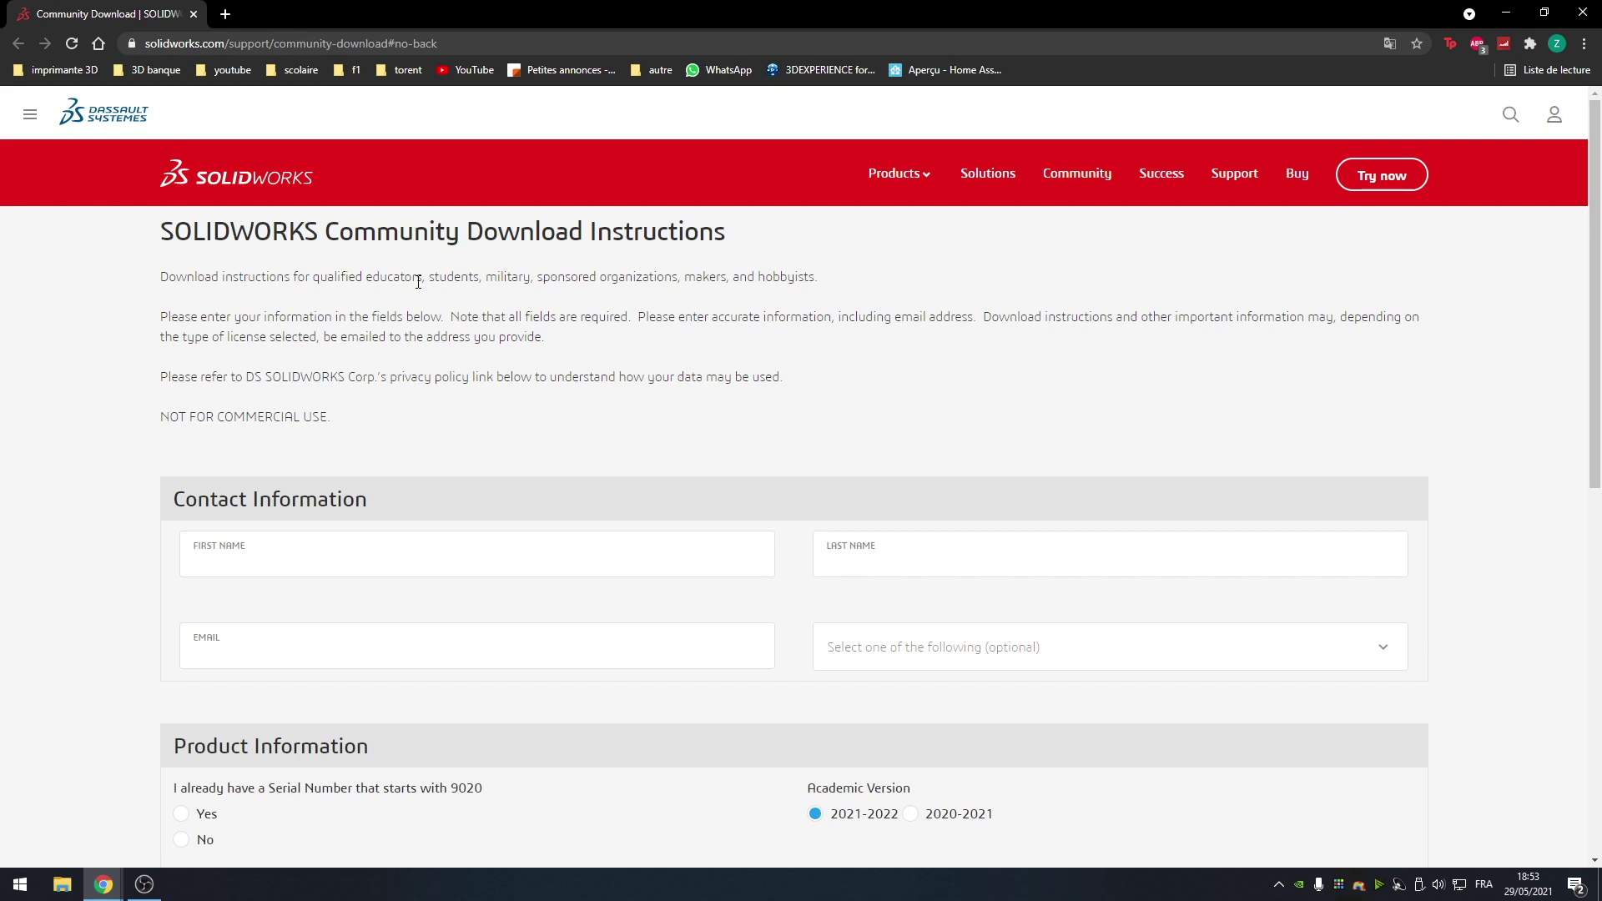
Enter the first and last name in the download form's Contact Information fields
click(375, 550)
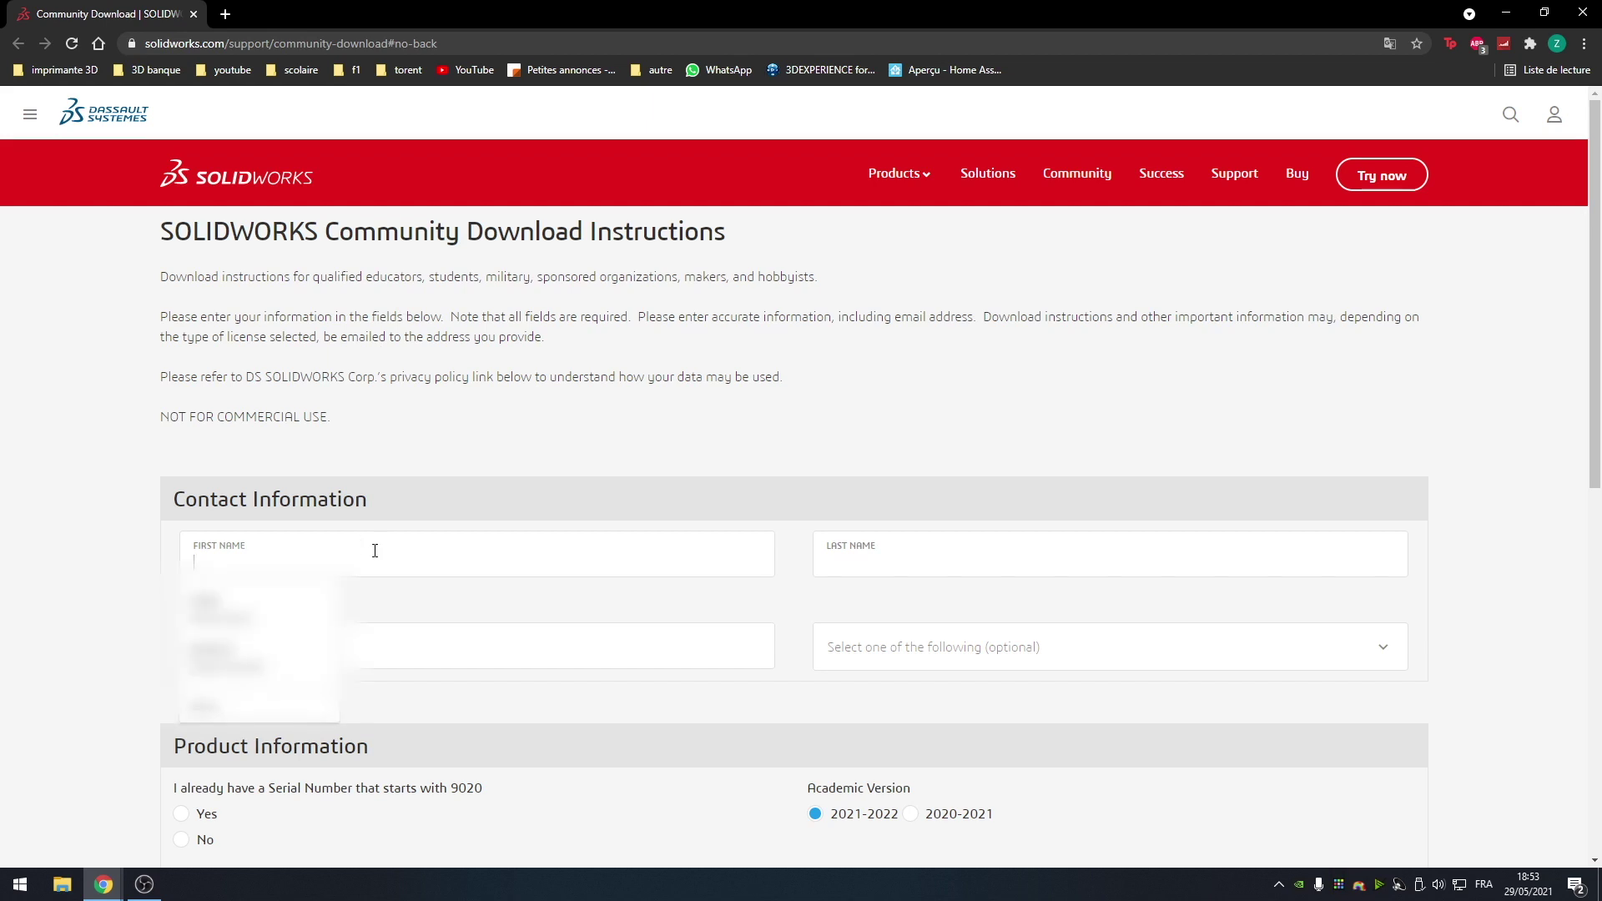
click(893, 563)
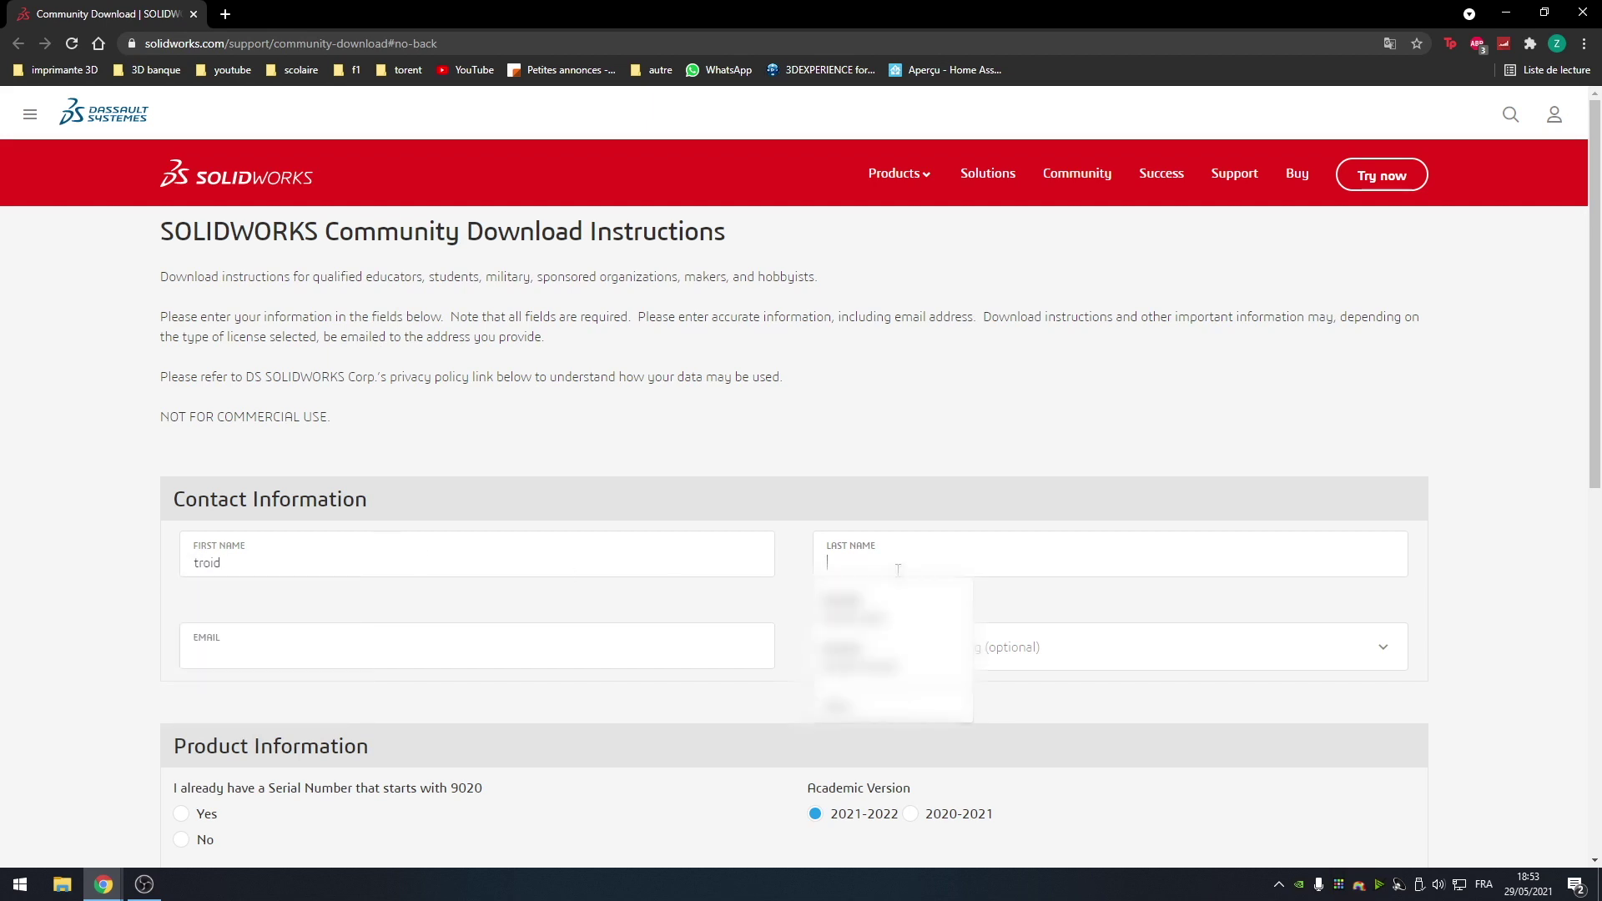
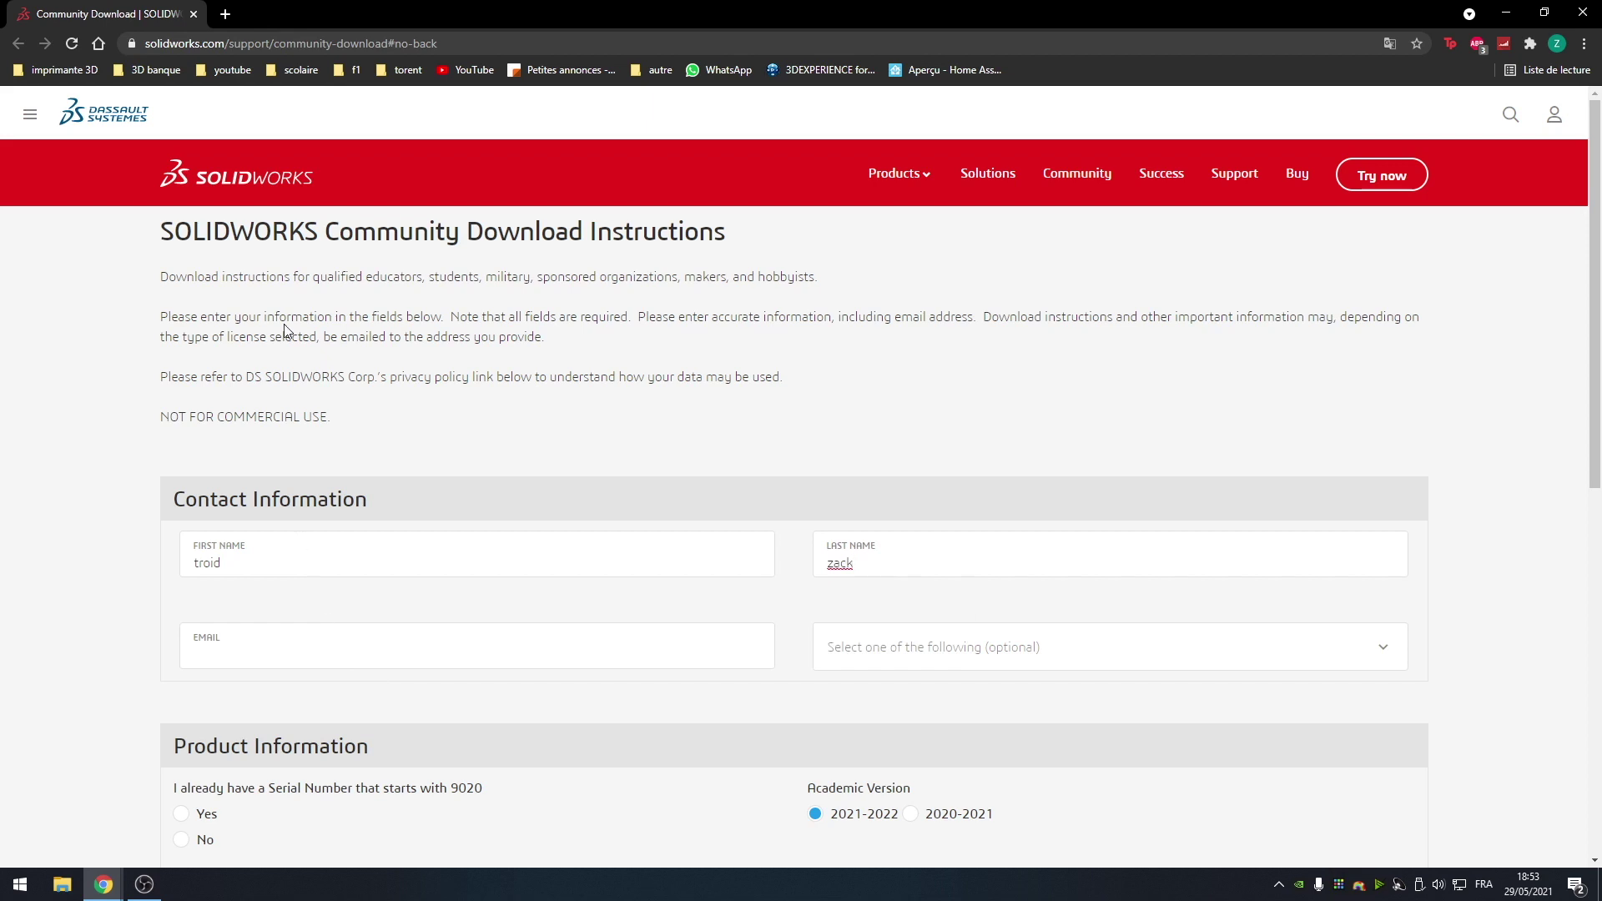
Search for temp mail in a new tab and copy a disposable address from temp-mail.org
click(225, 14)
text(tem)
key(Return)
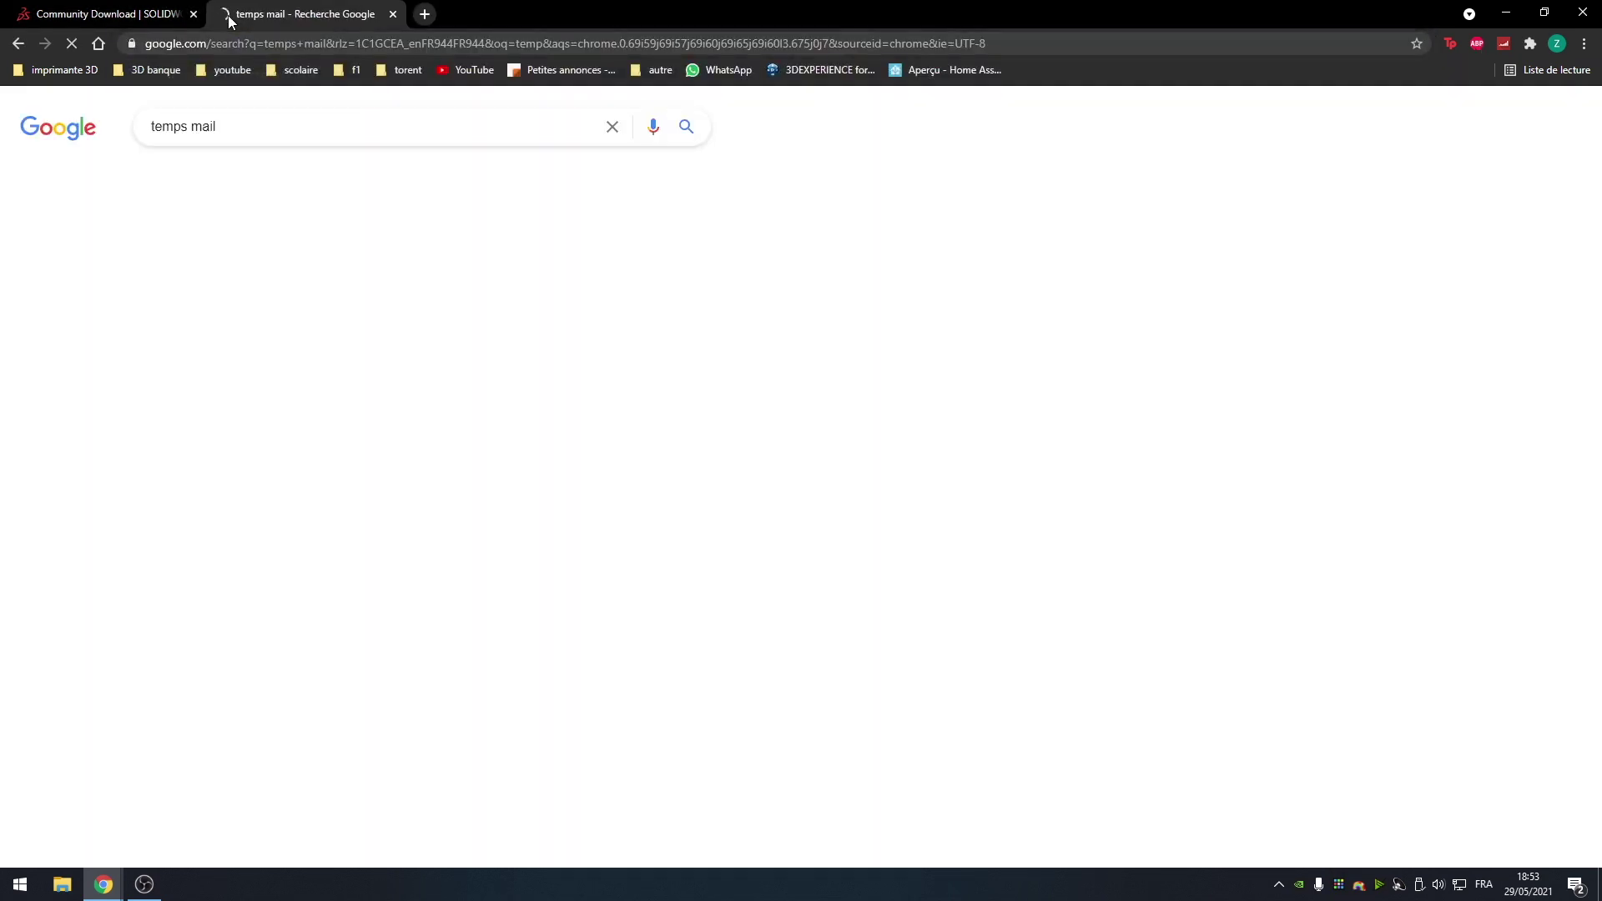
click(183, 268)
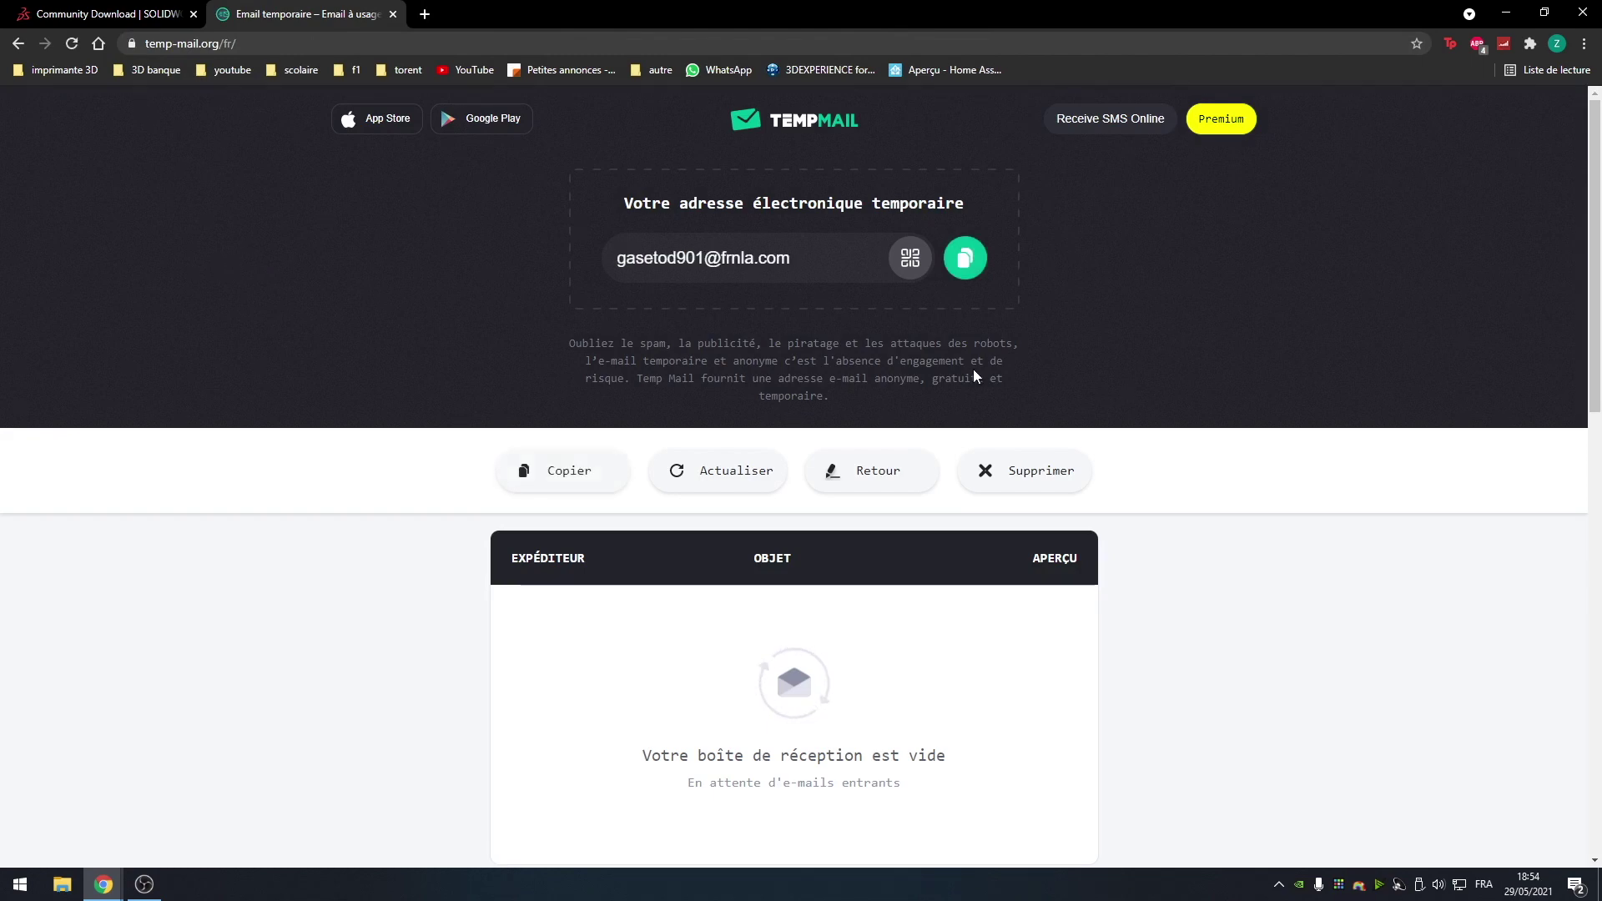
click(965, 258)
Paste the temporary e-mail, answer No to the 9020 serial, enter the SDK-ID trial code and submit
click(104, 15)
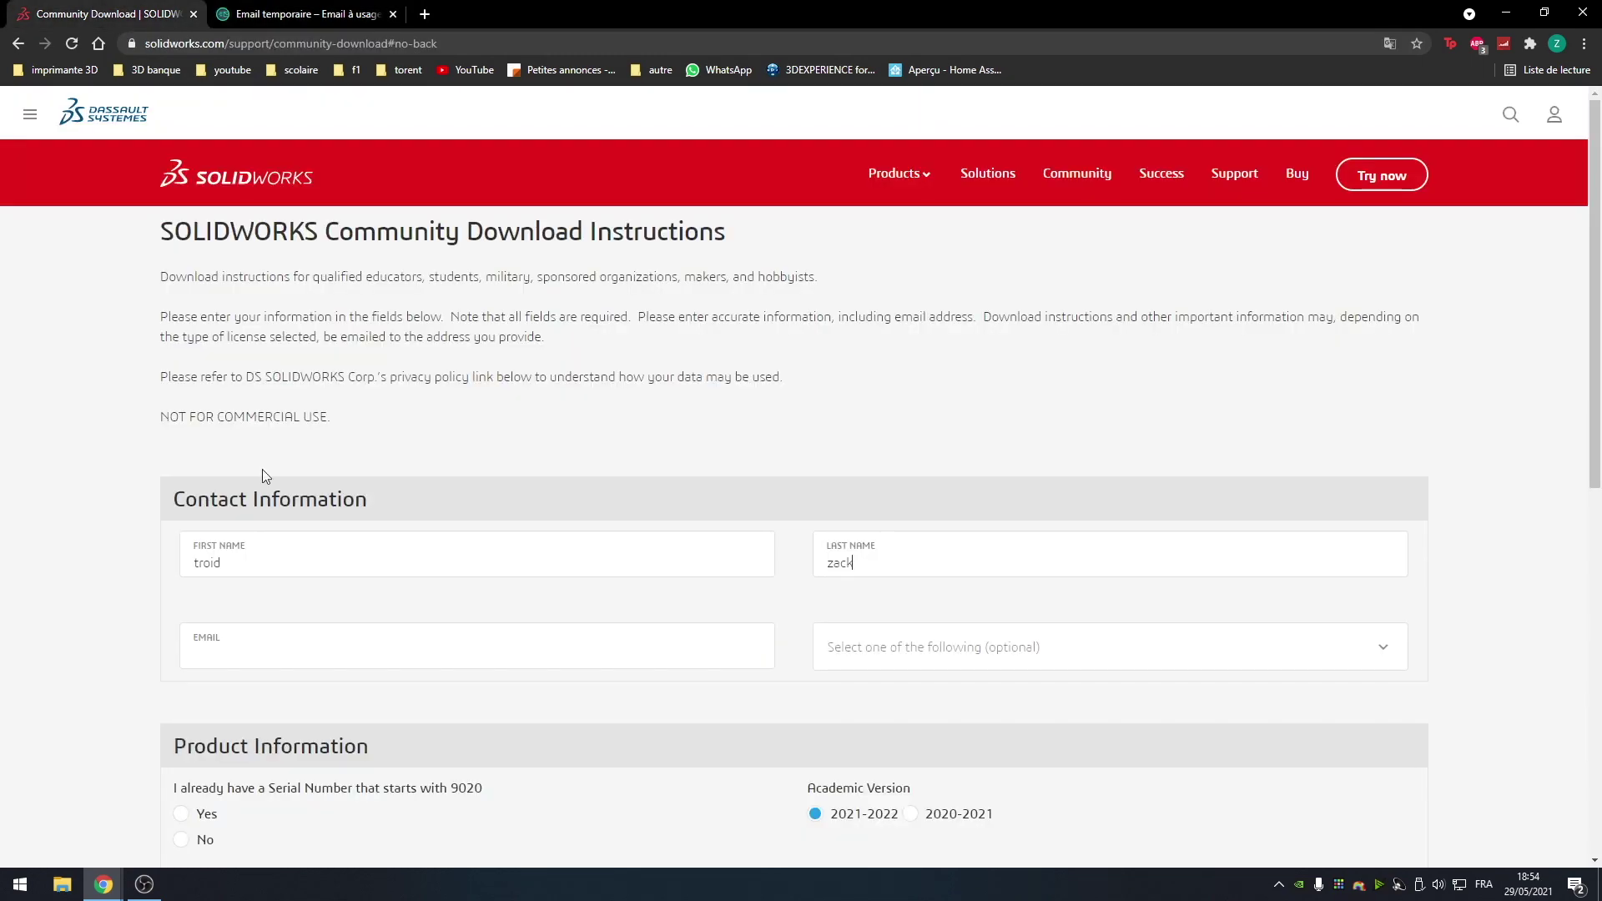
click(269, 639)
key(ctrl+v)
scroll(268, 634, down, 2)
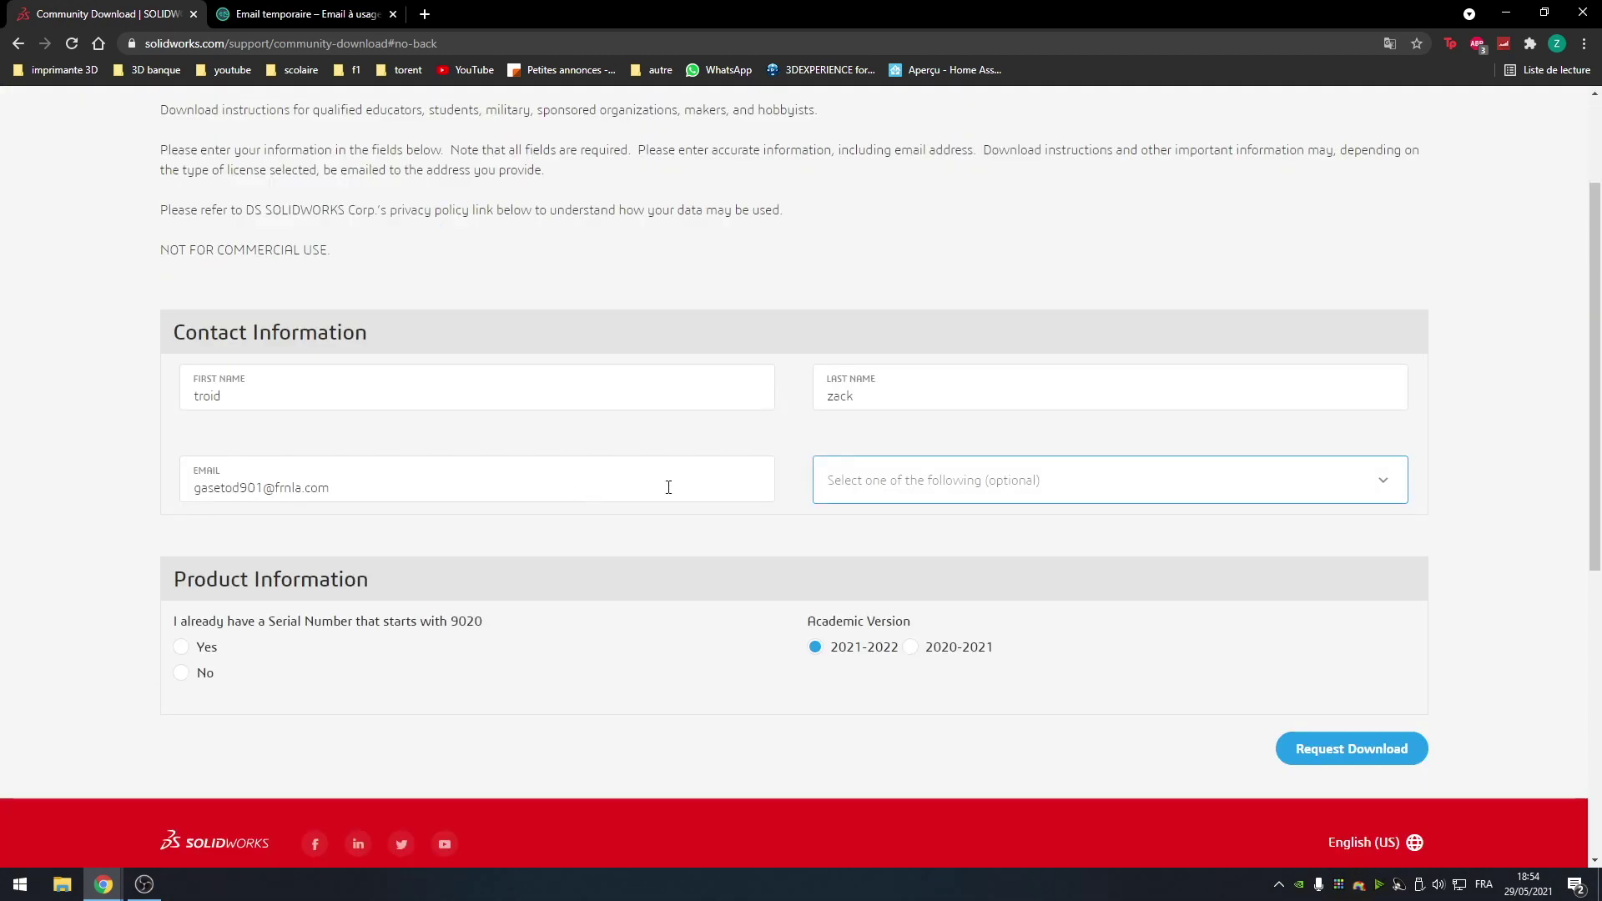
click(975, 492)
click(939, 482)
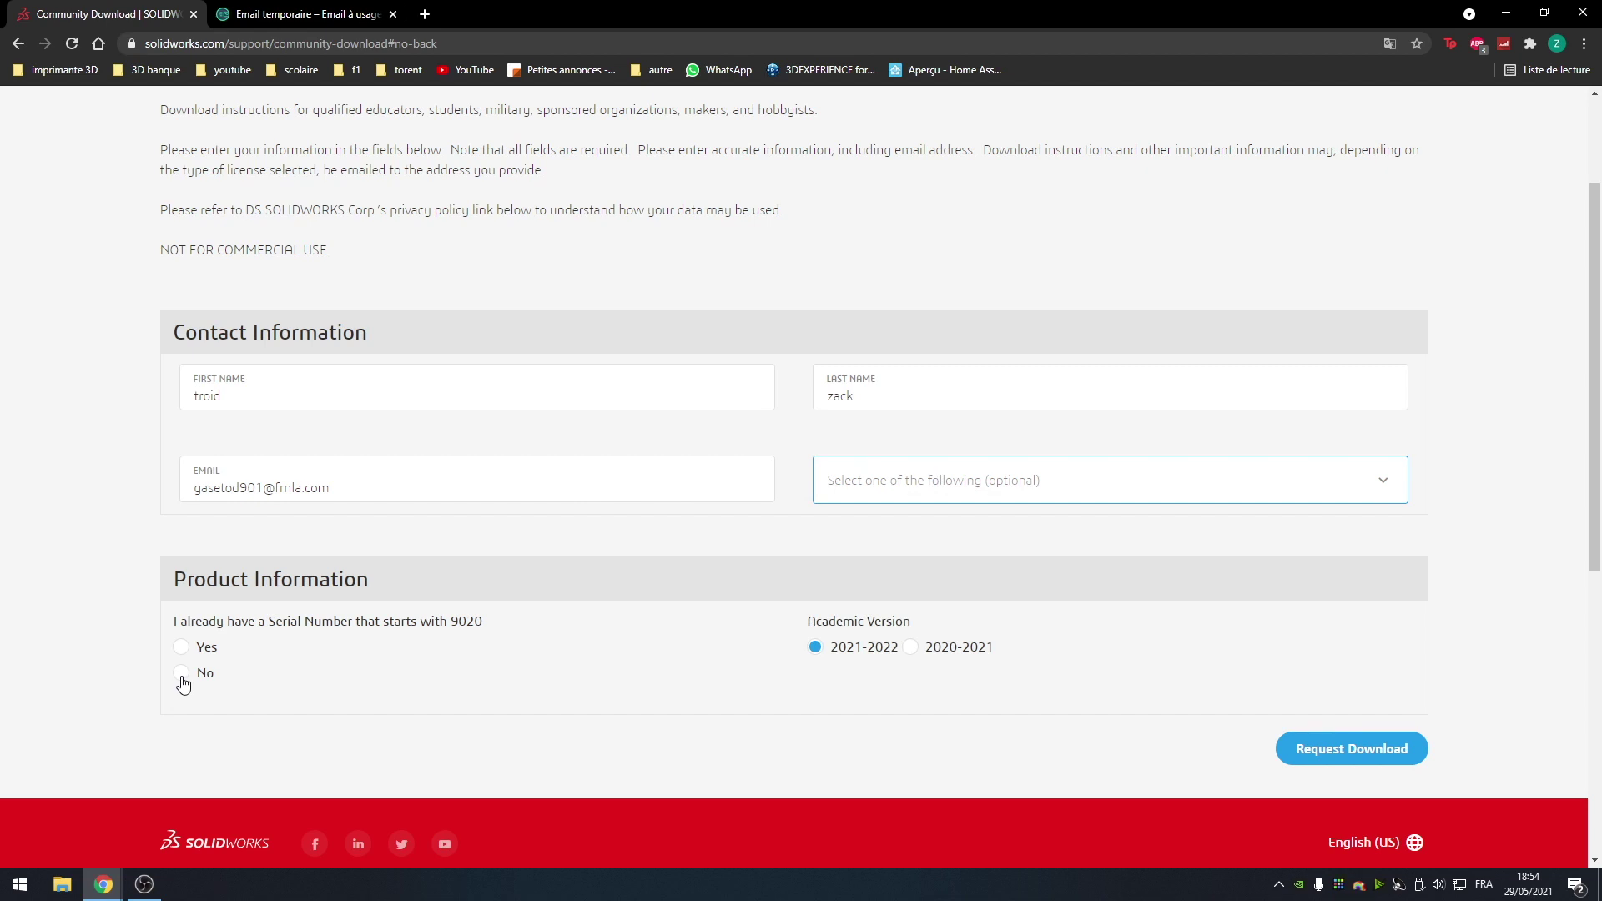
click(182, 677)
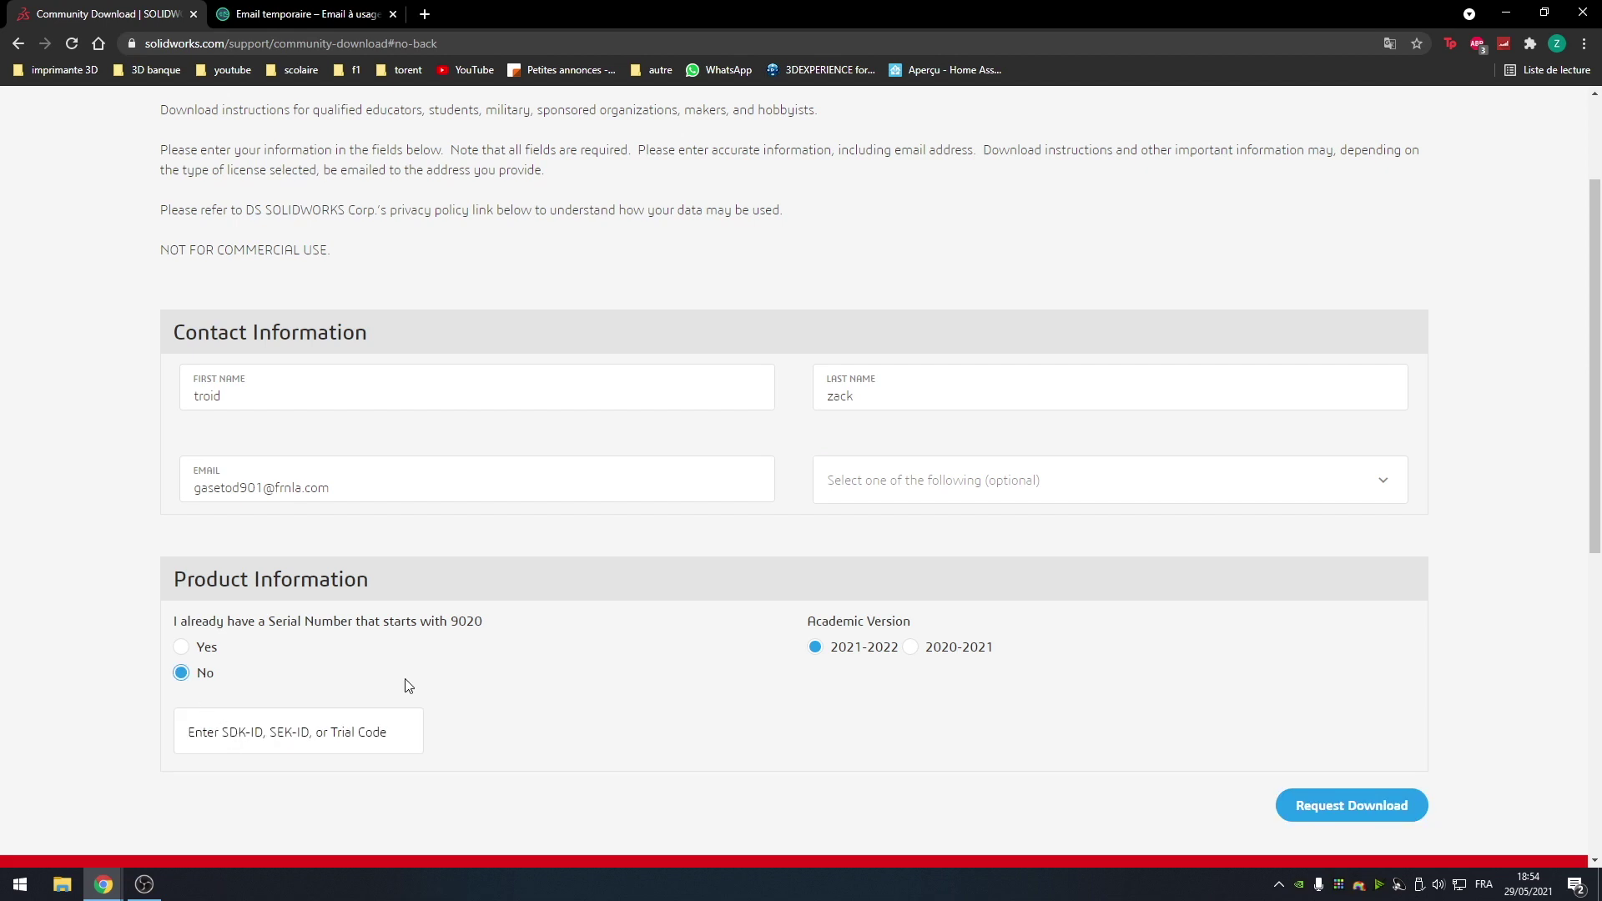
click(328, 719)
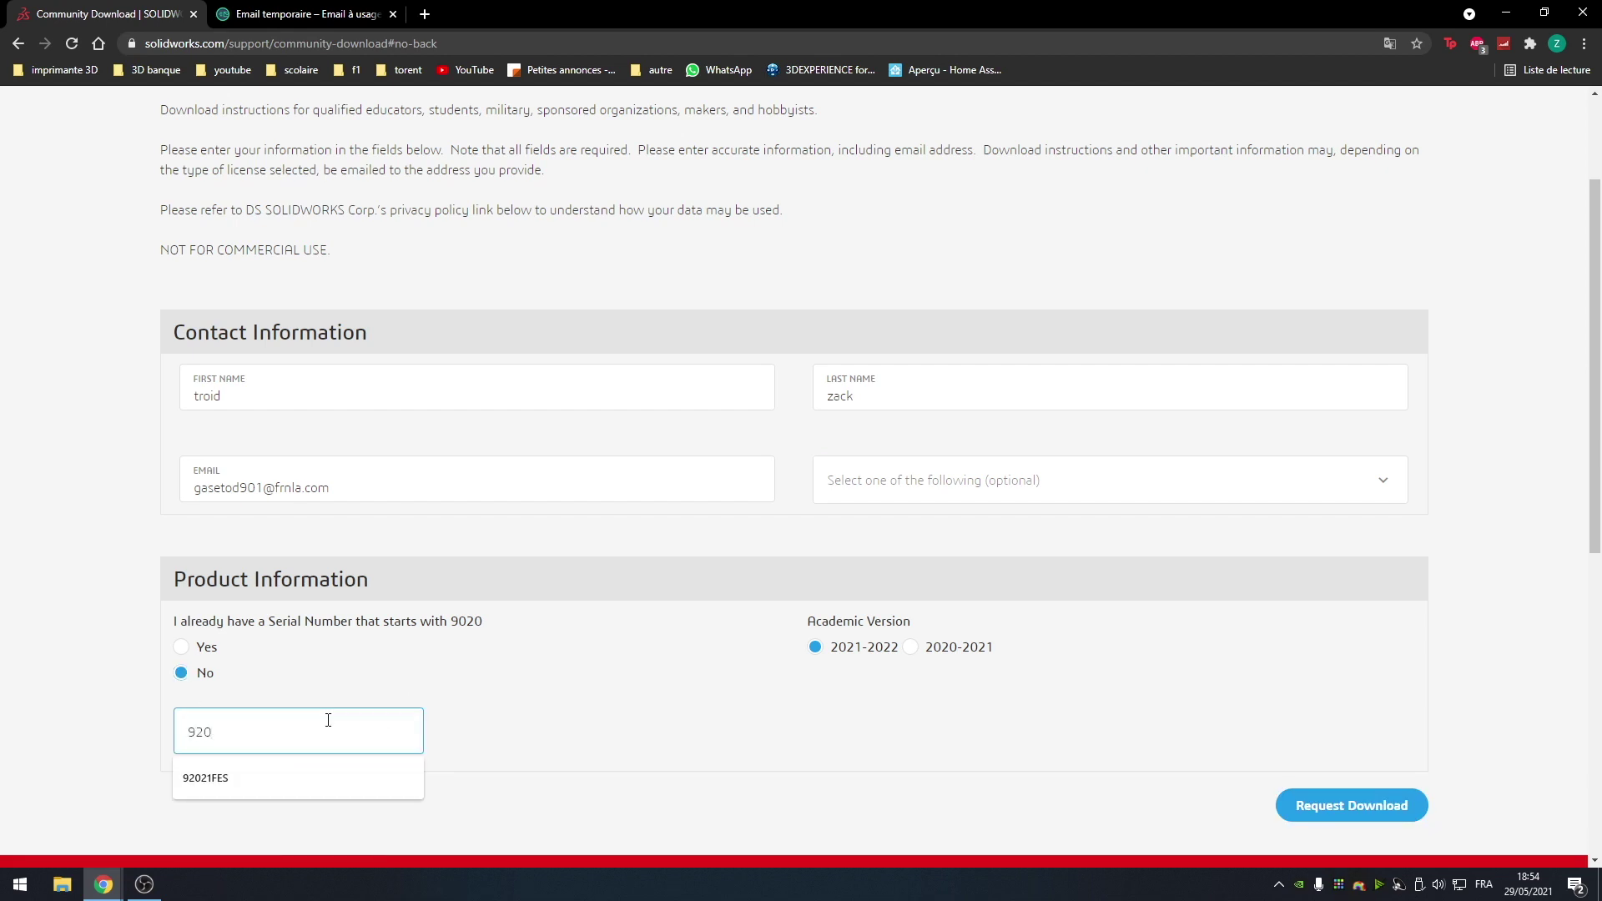
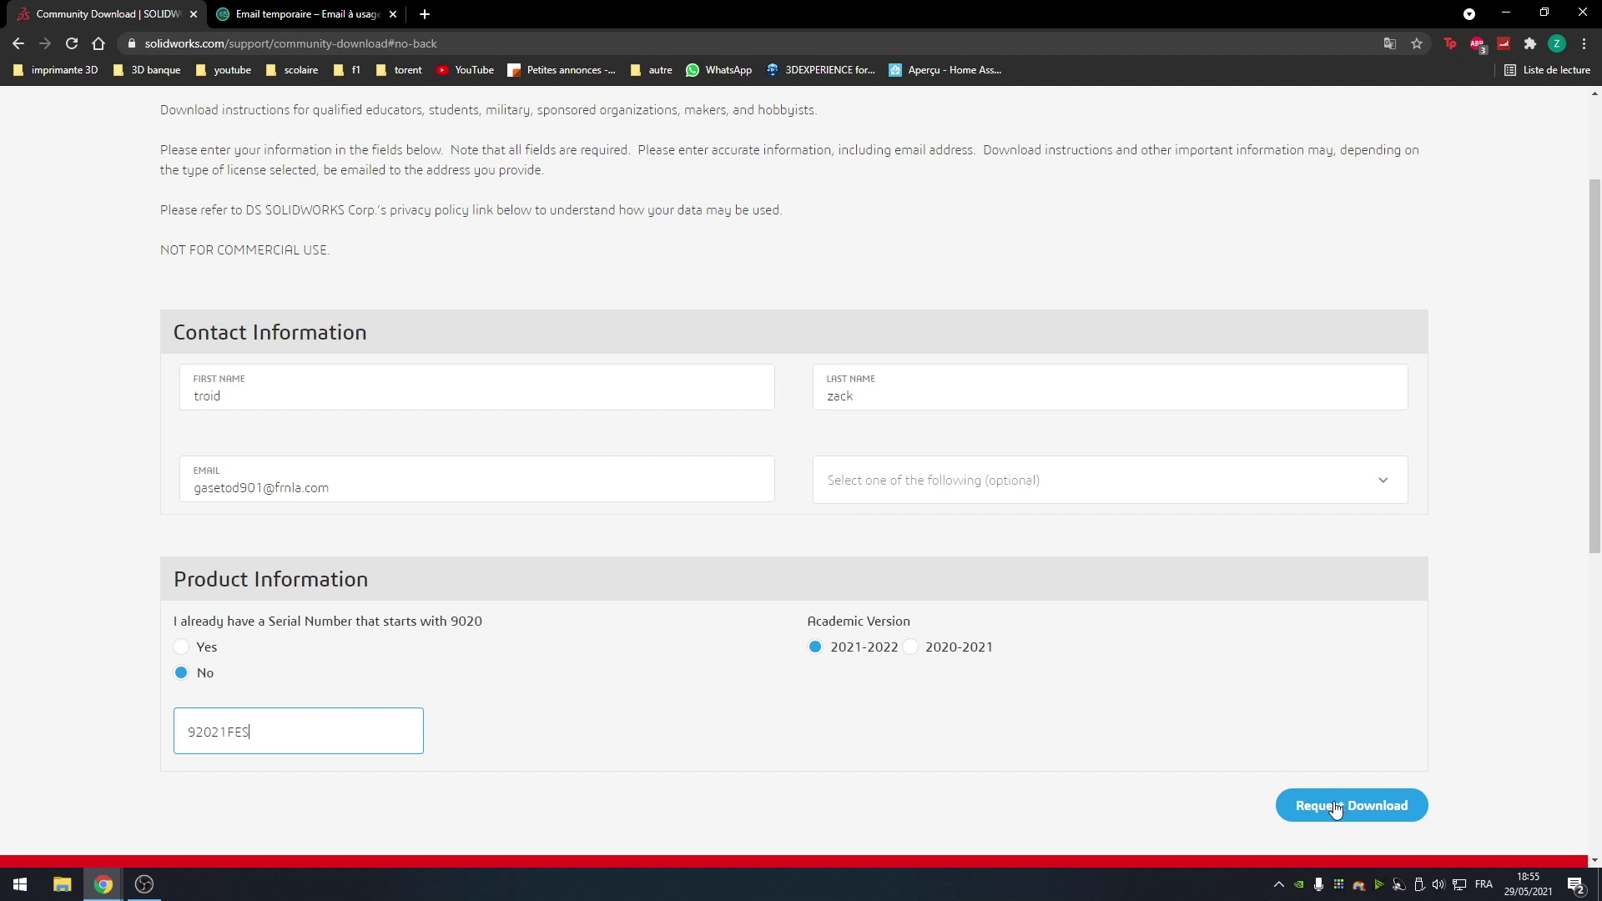
click(1361, 816)
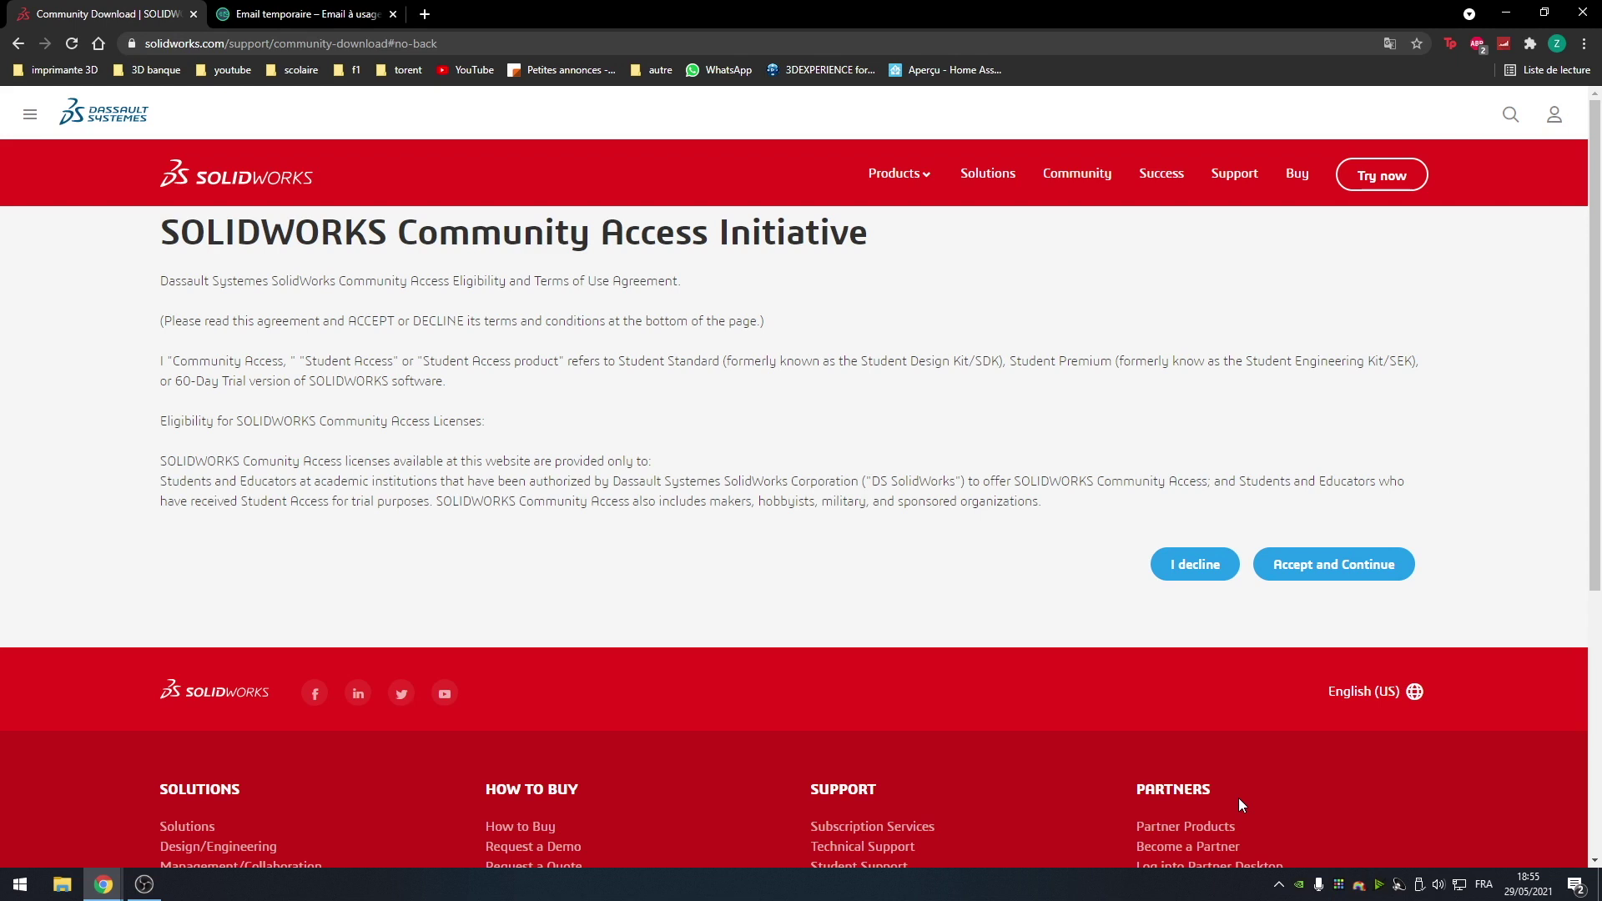
Accept the Community Access terms, select the listed serial numbers and download SolidWorksSetup.exe
click(1306, 584)
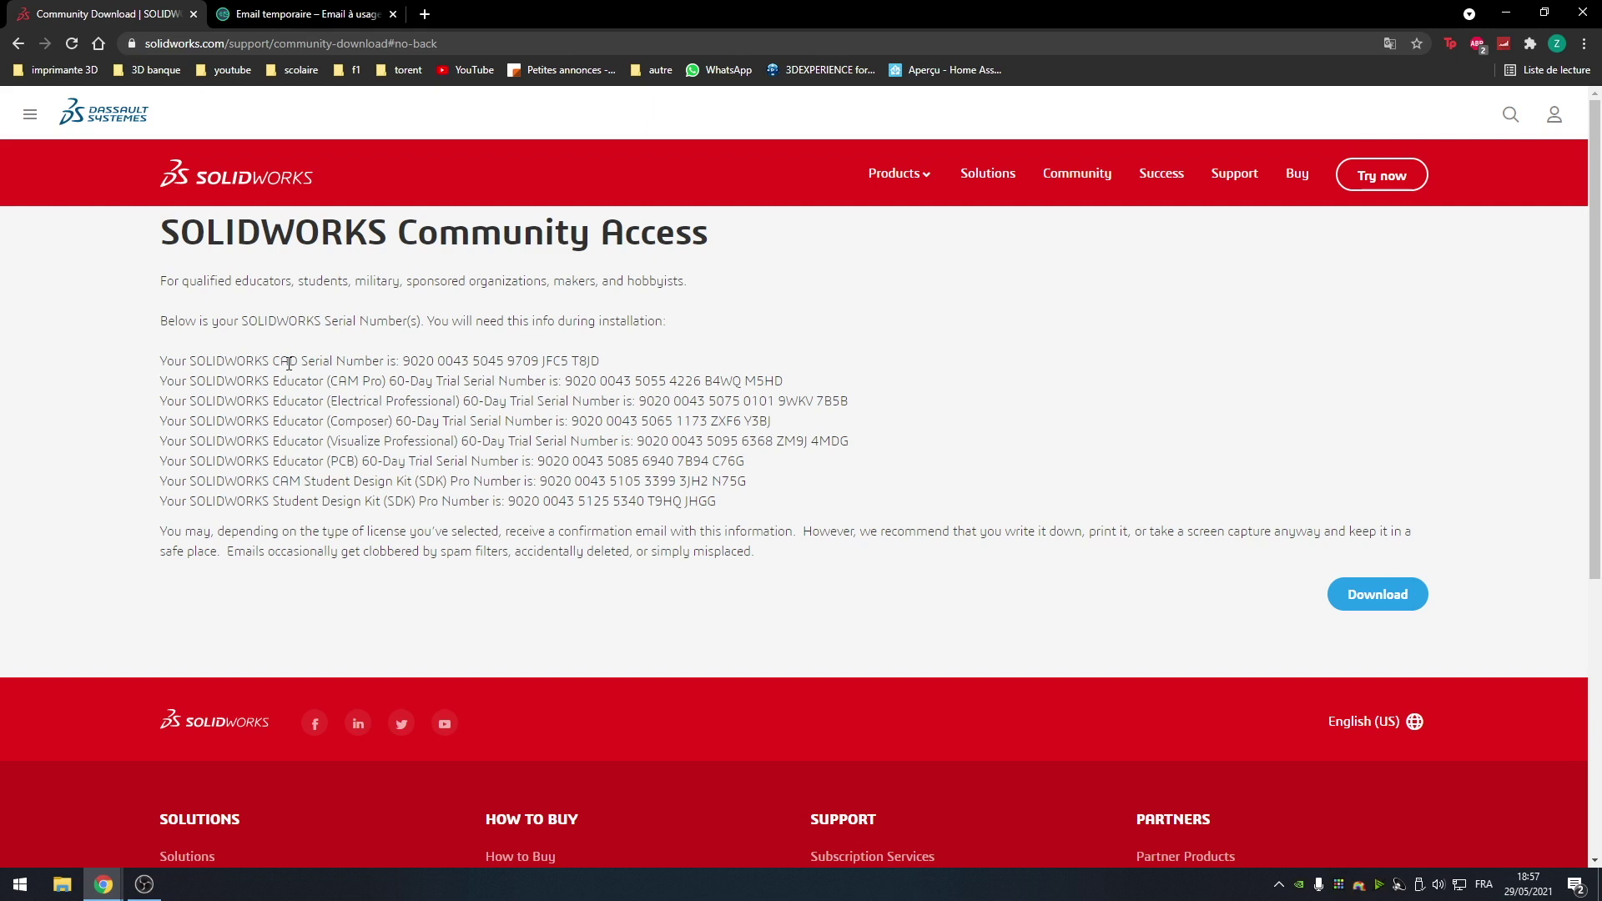
drag(159, 361, 635, 362)
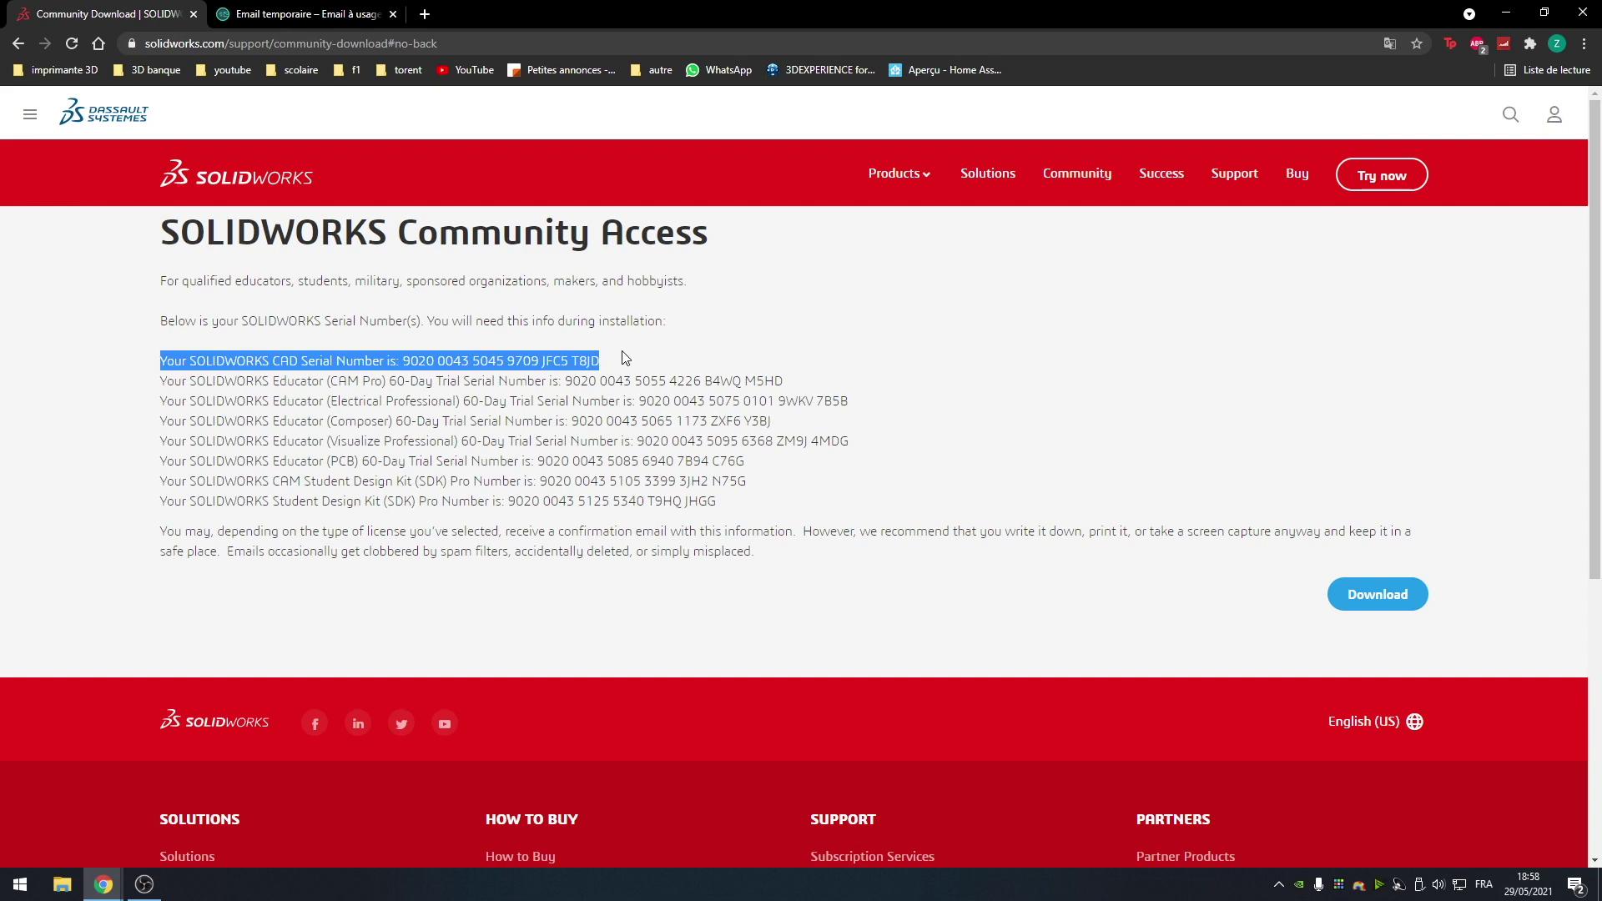
drag(160, 380, 813, 463)
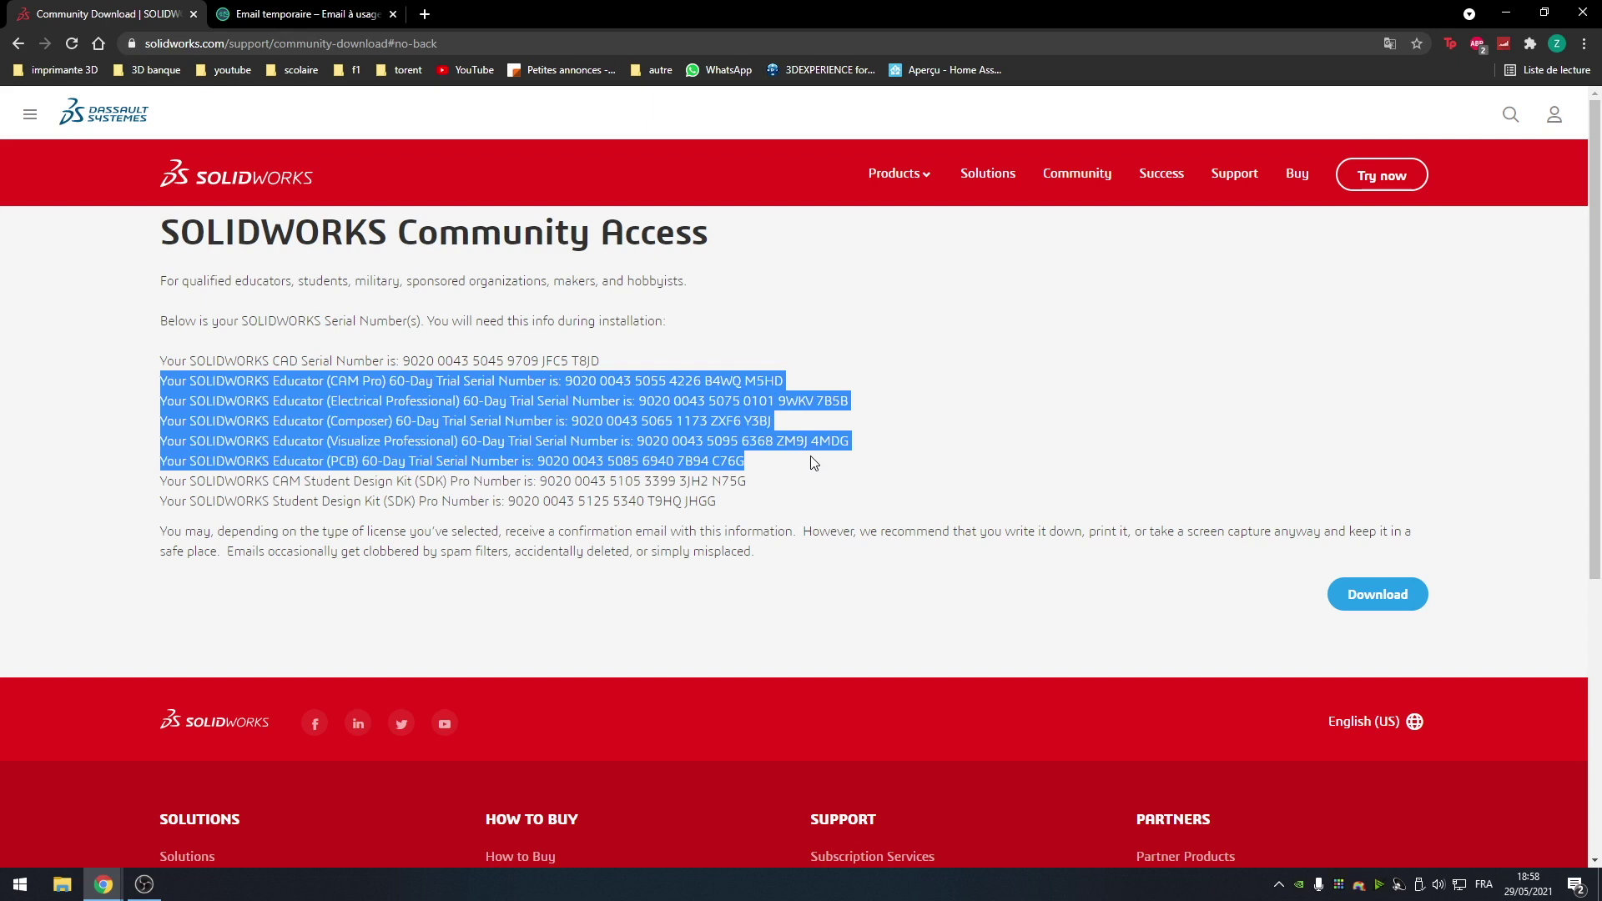
click(1352, 599)
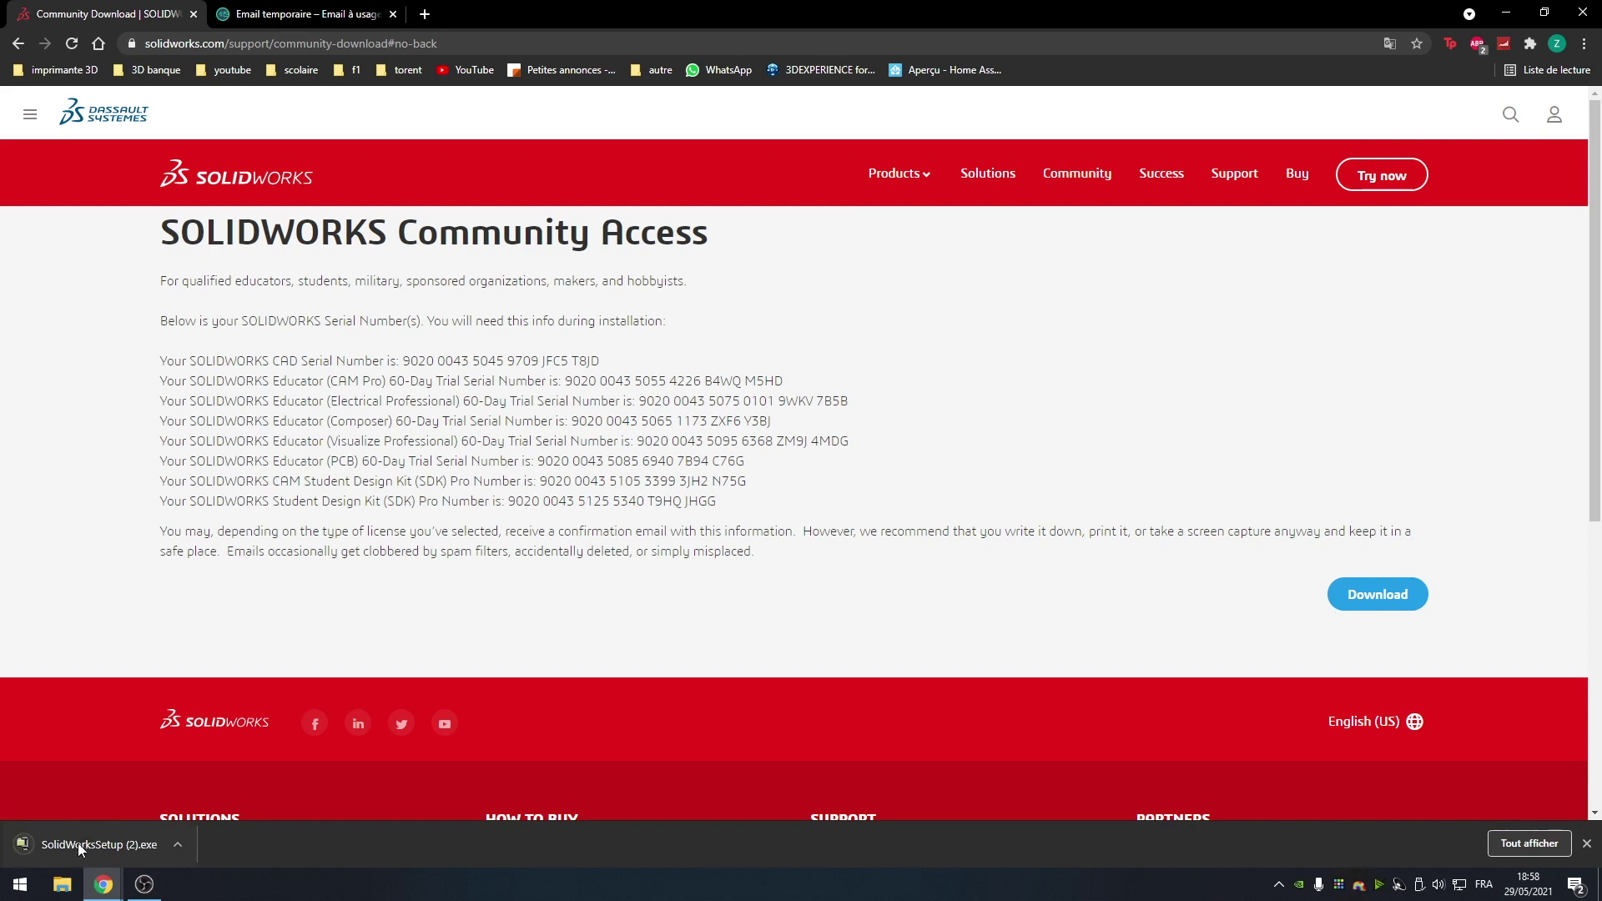
Run SolidWorksSetup (2).exe, unzip its 150 files and confirm to start the Installation Manager
click(88, 843)
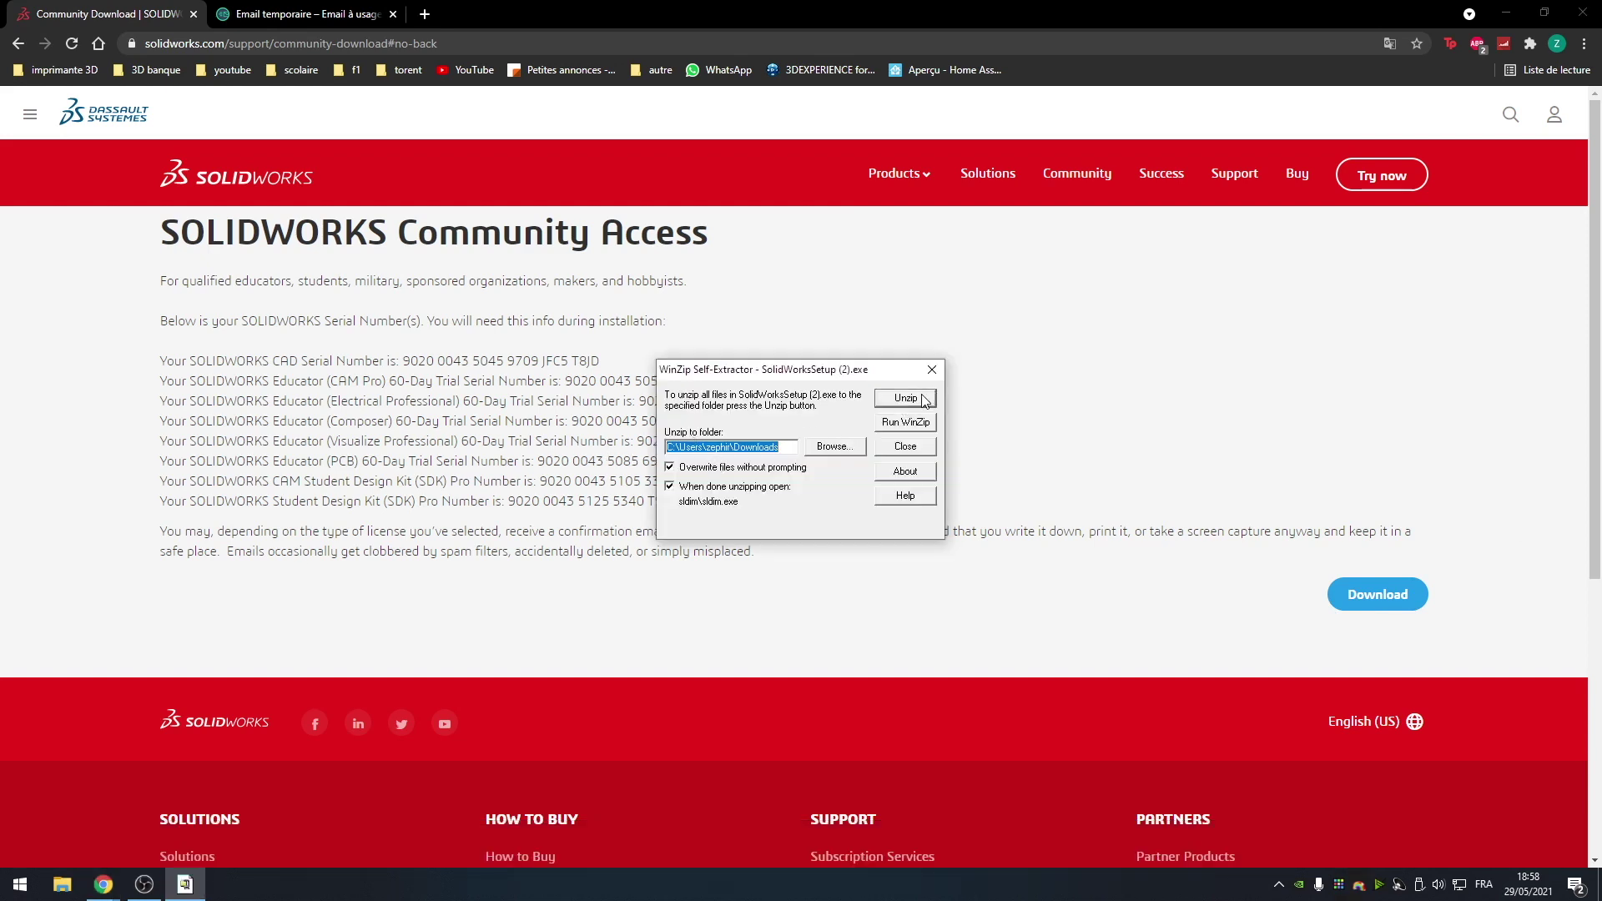
click(924, 402)
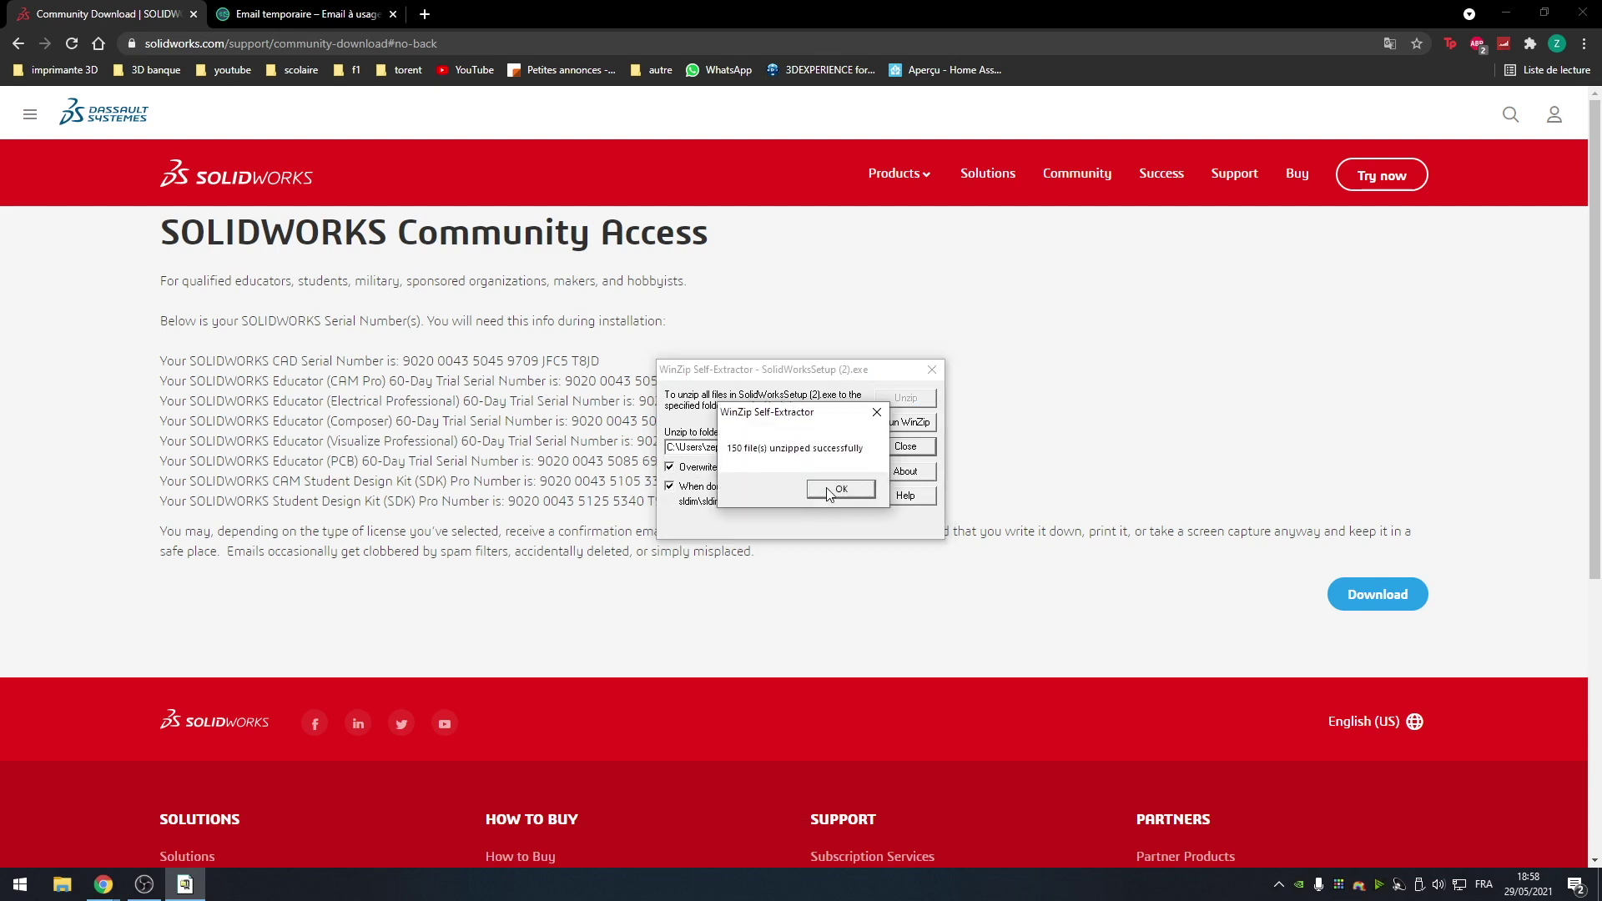
click(840, 489)
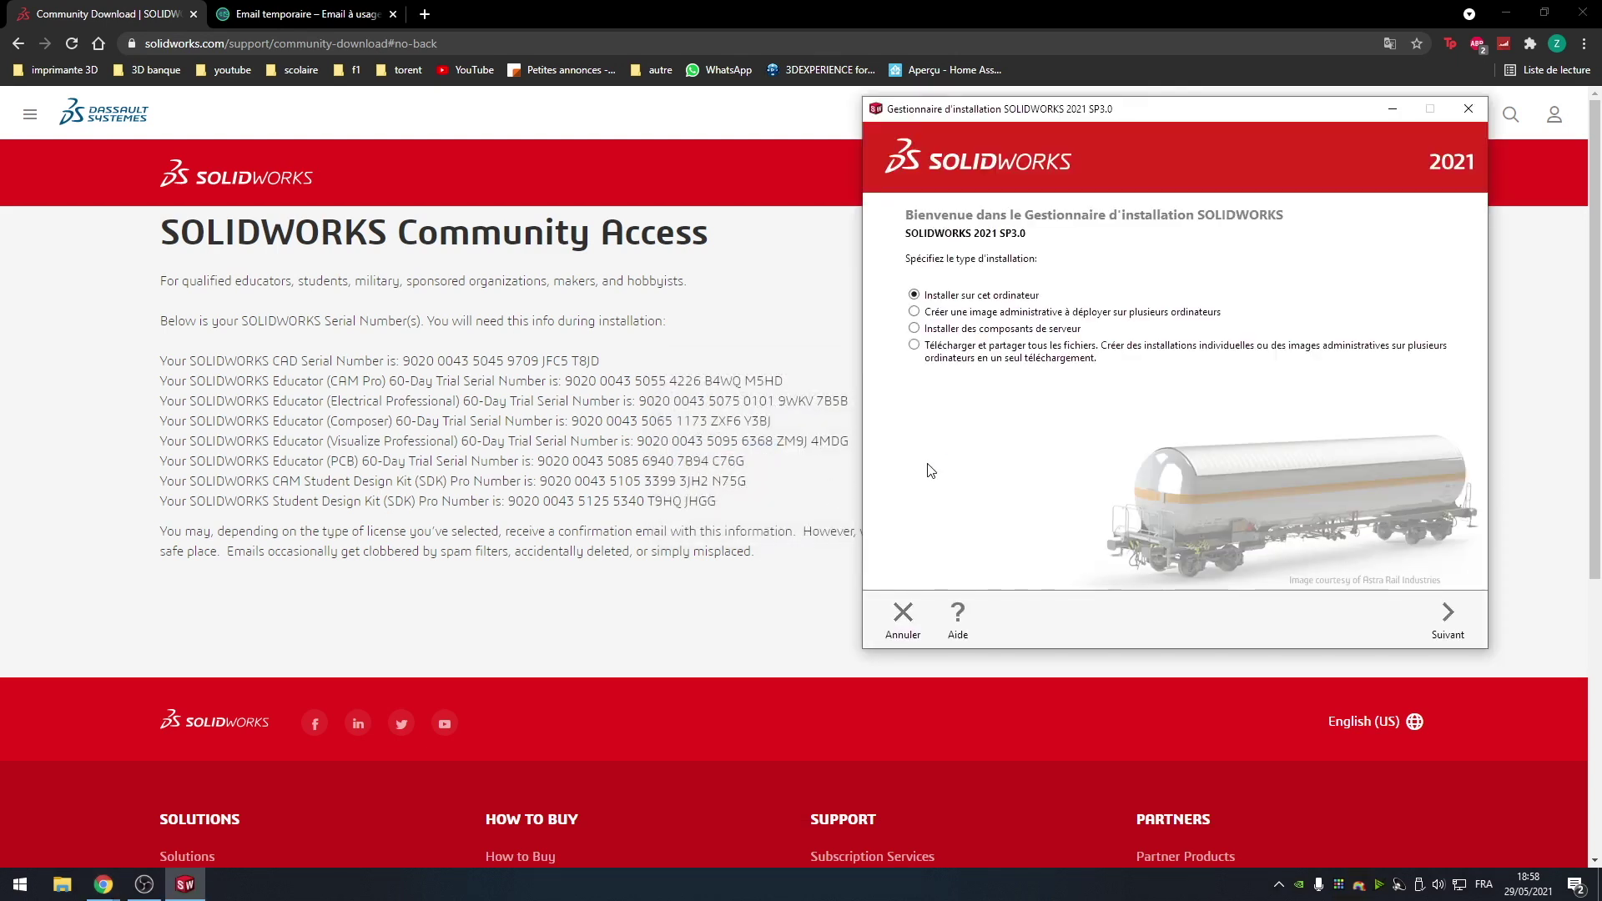
Keep 'Installer sur cet ordinateur' and continue to the serial number page
click(1449, 618)
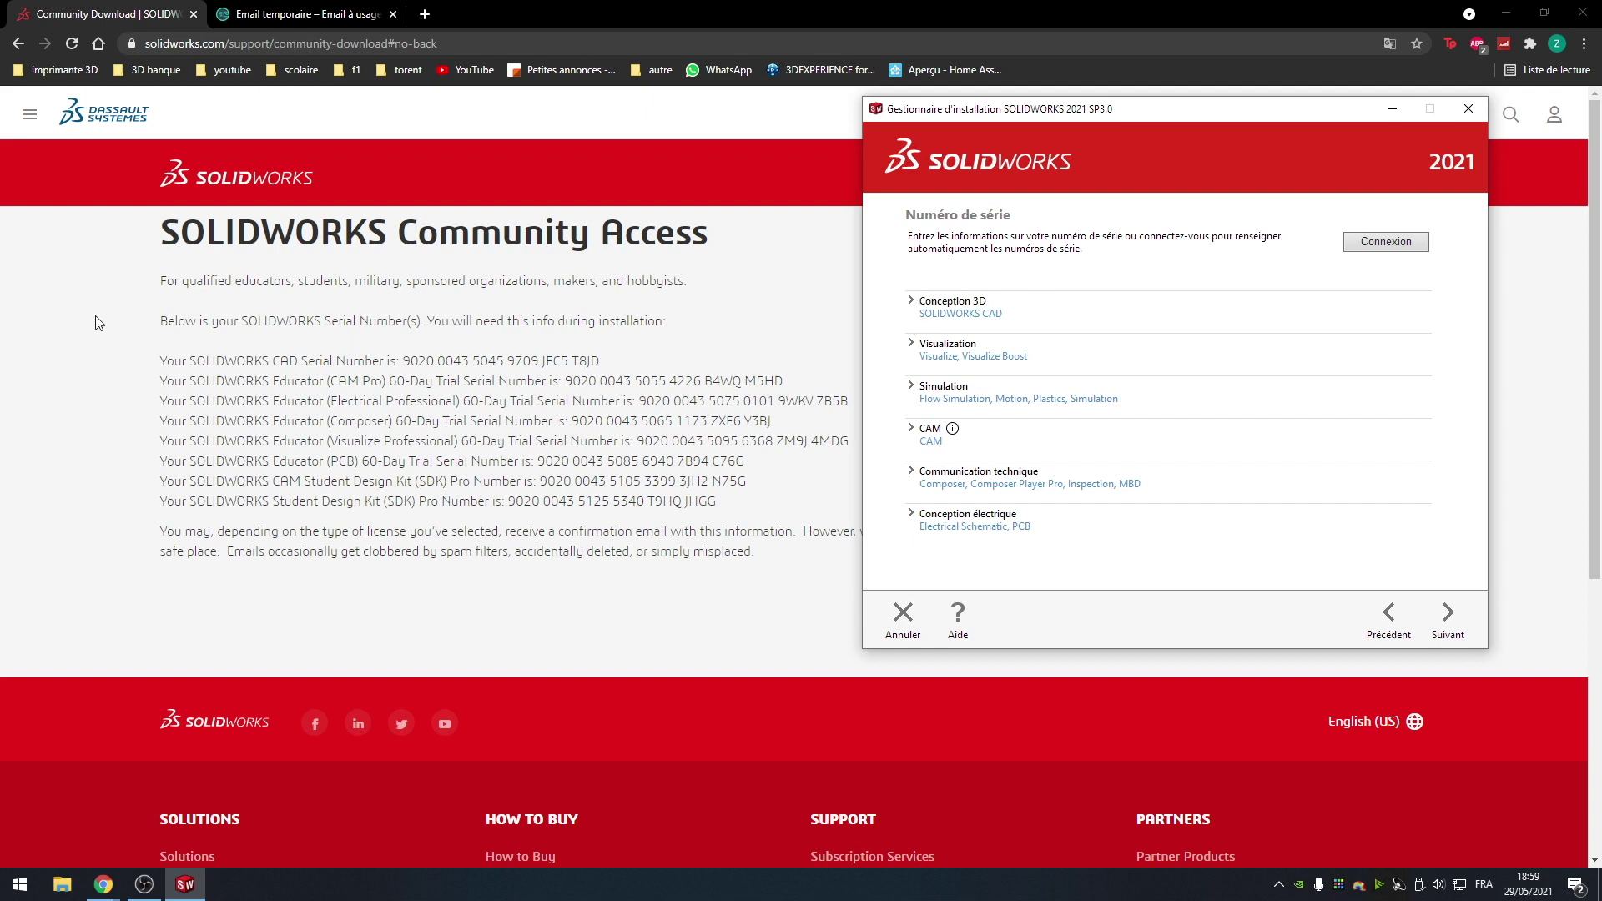
Copy the SOLIDWORKS CAD serial from the web page into the 3D design serial fields
click(911, 304)
click(938, 324)
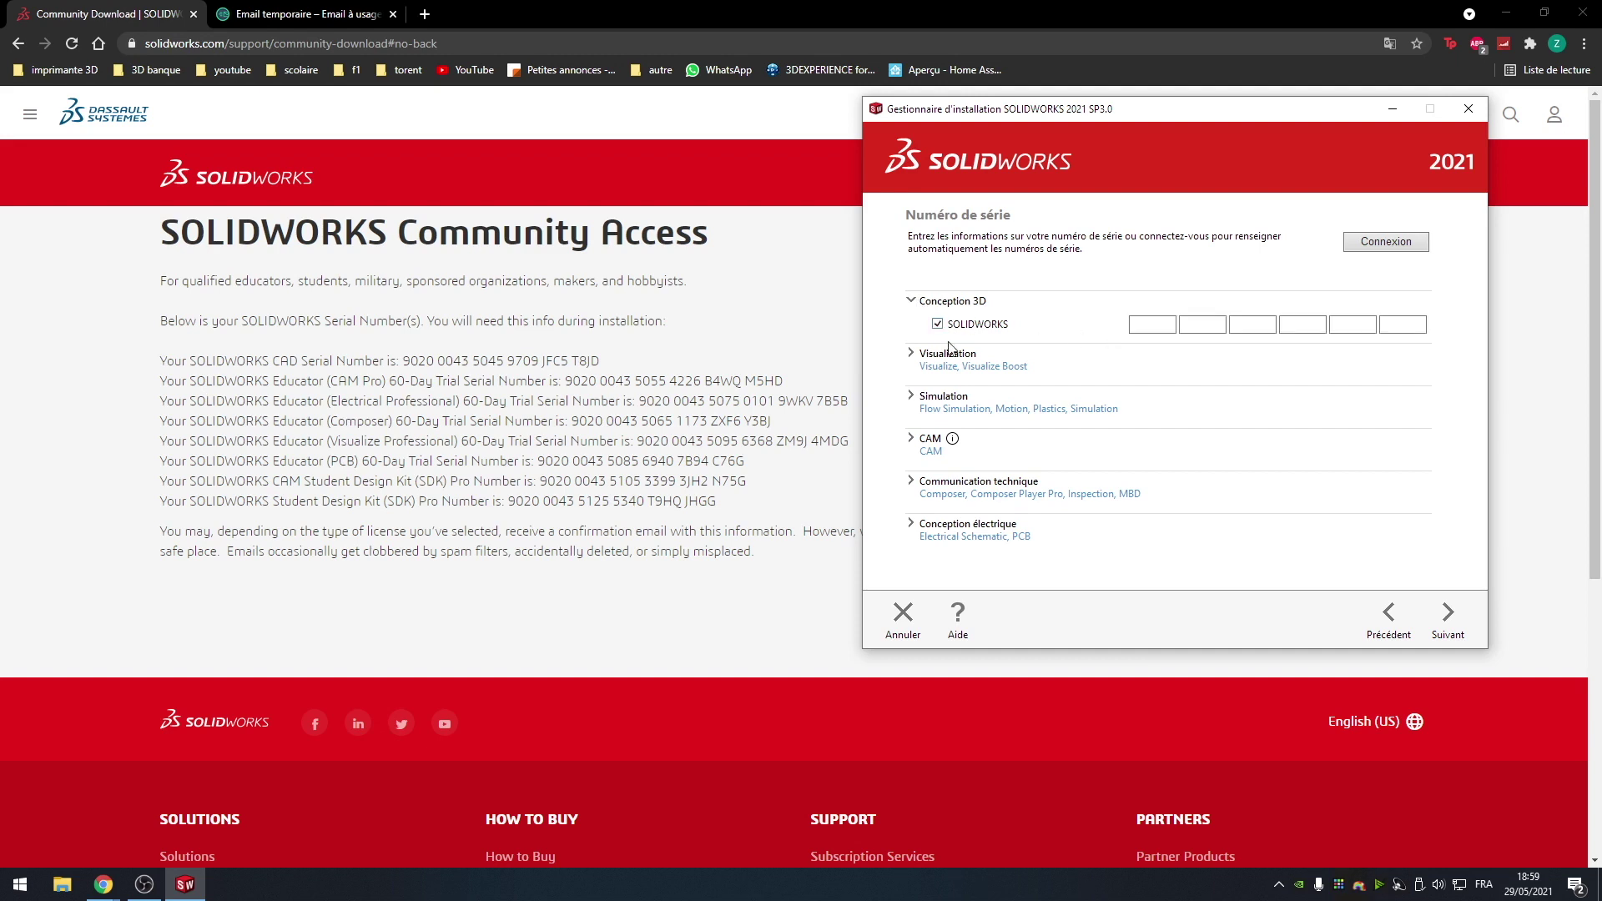
drag(634, 367, 404, 360)
key(ctrl+c)
click(186, 885)
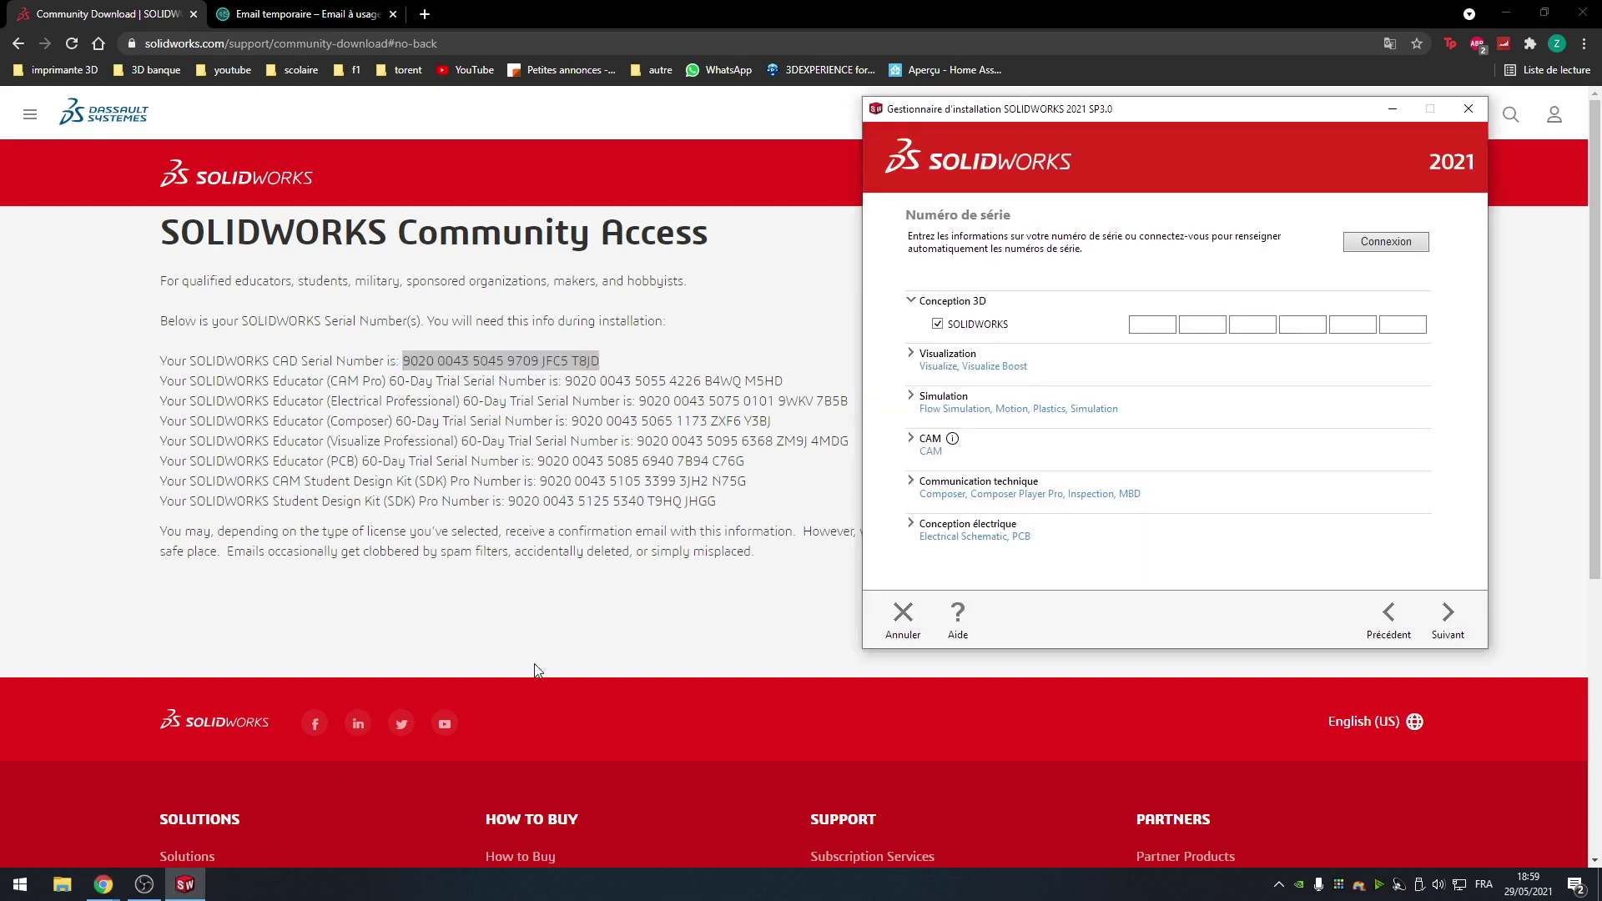
click(1156, 324)
key(ctrl+v)
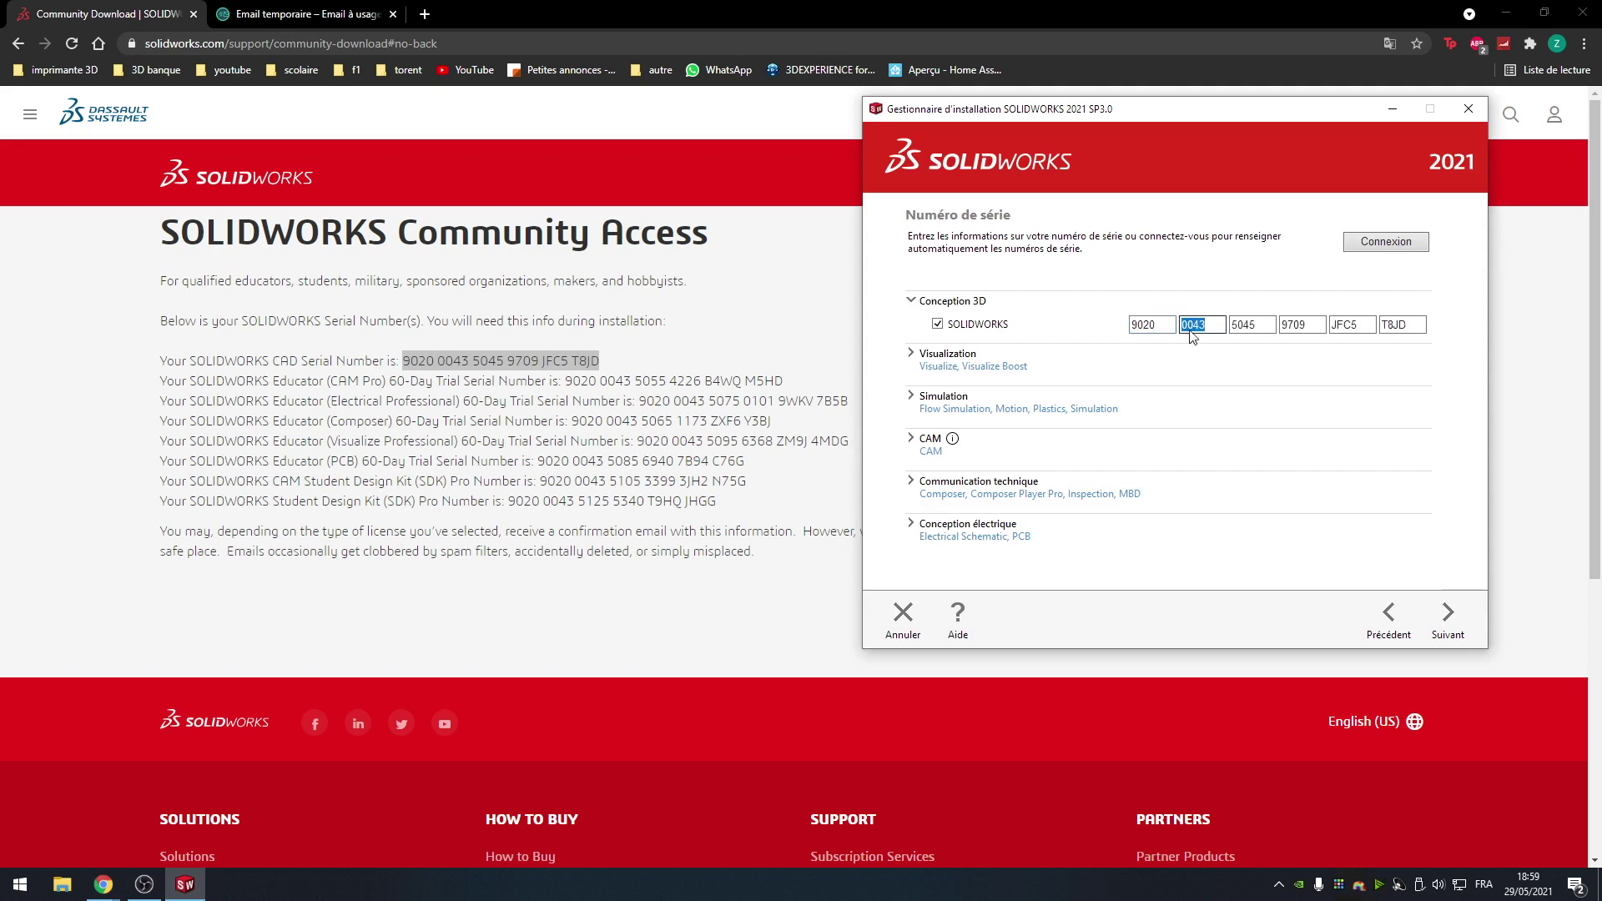
Include SOLIDWORKS CAM and paste its Student Design Kit serial
click(911, 439)
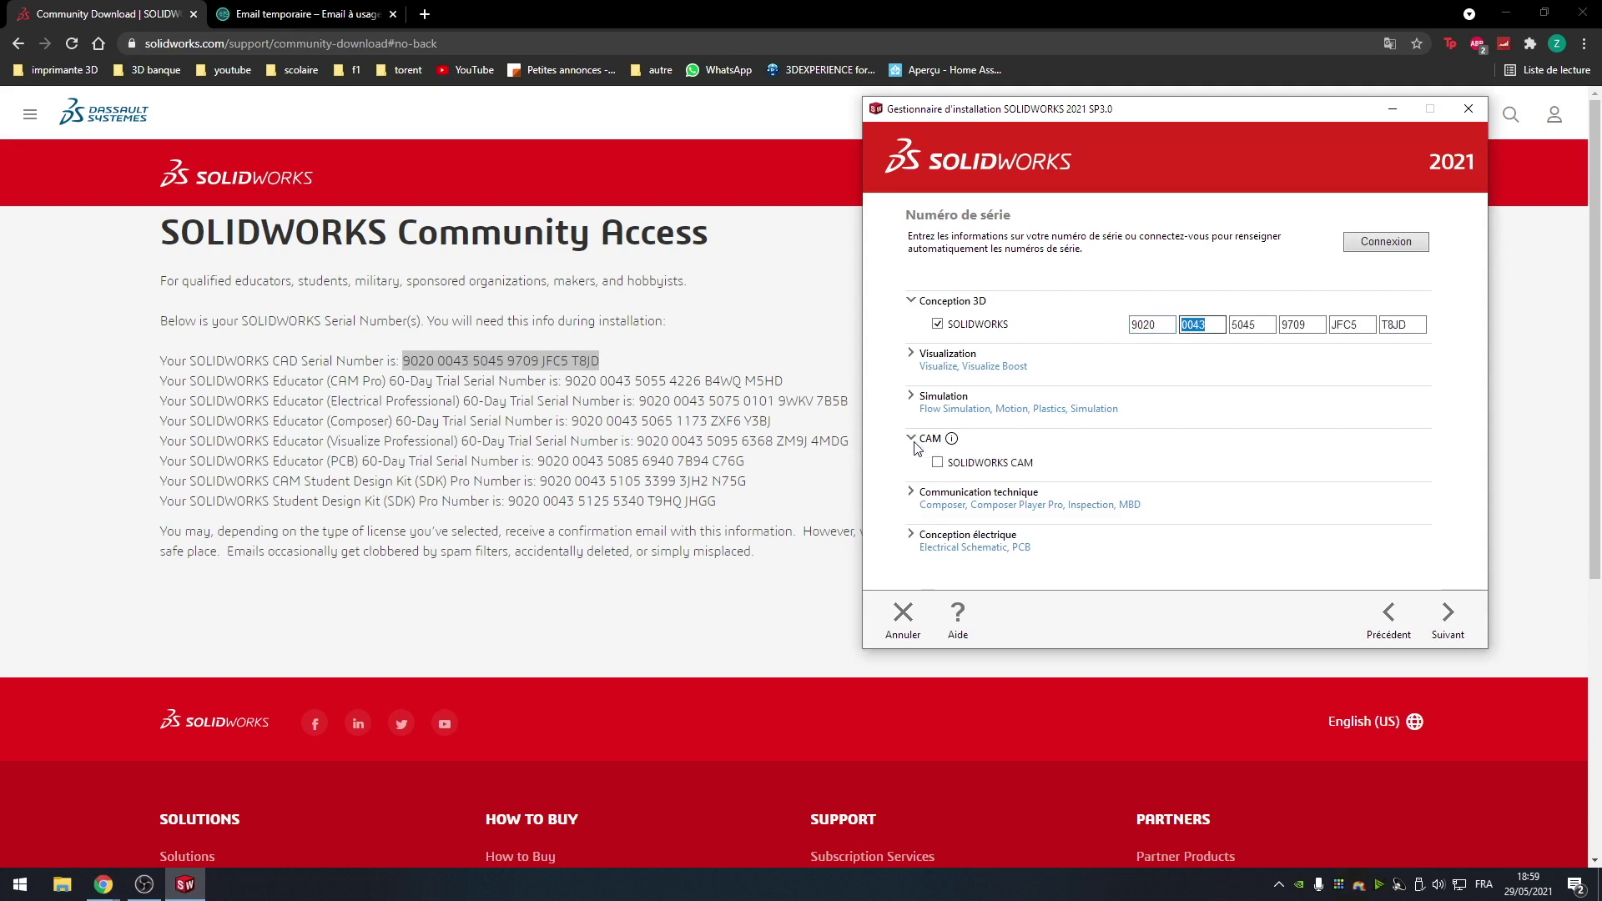
click(938, 462)
drag(539, 482, 757, 485)
key(ctrl+c)
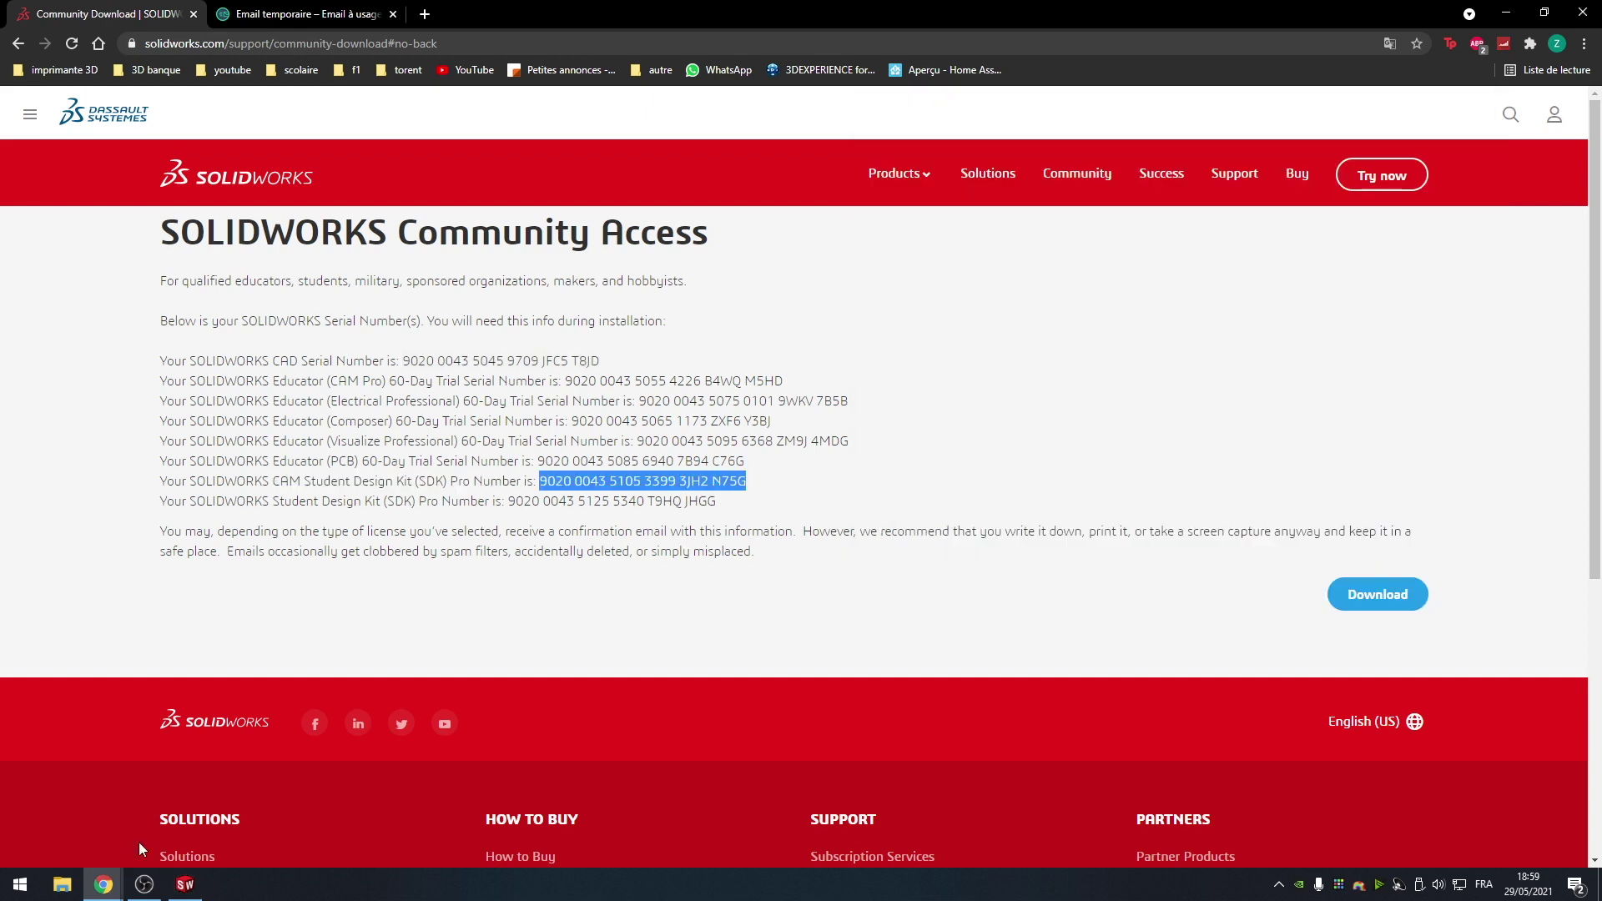
click(185, 884)
click(1162, 467)
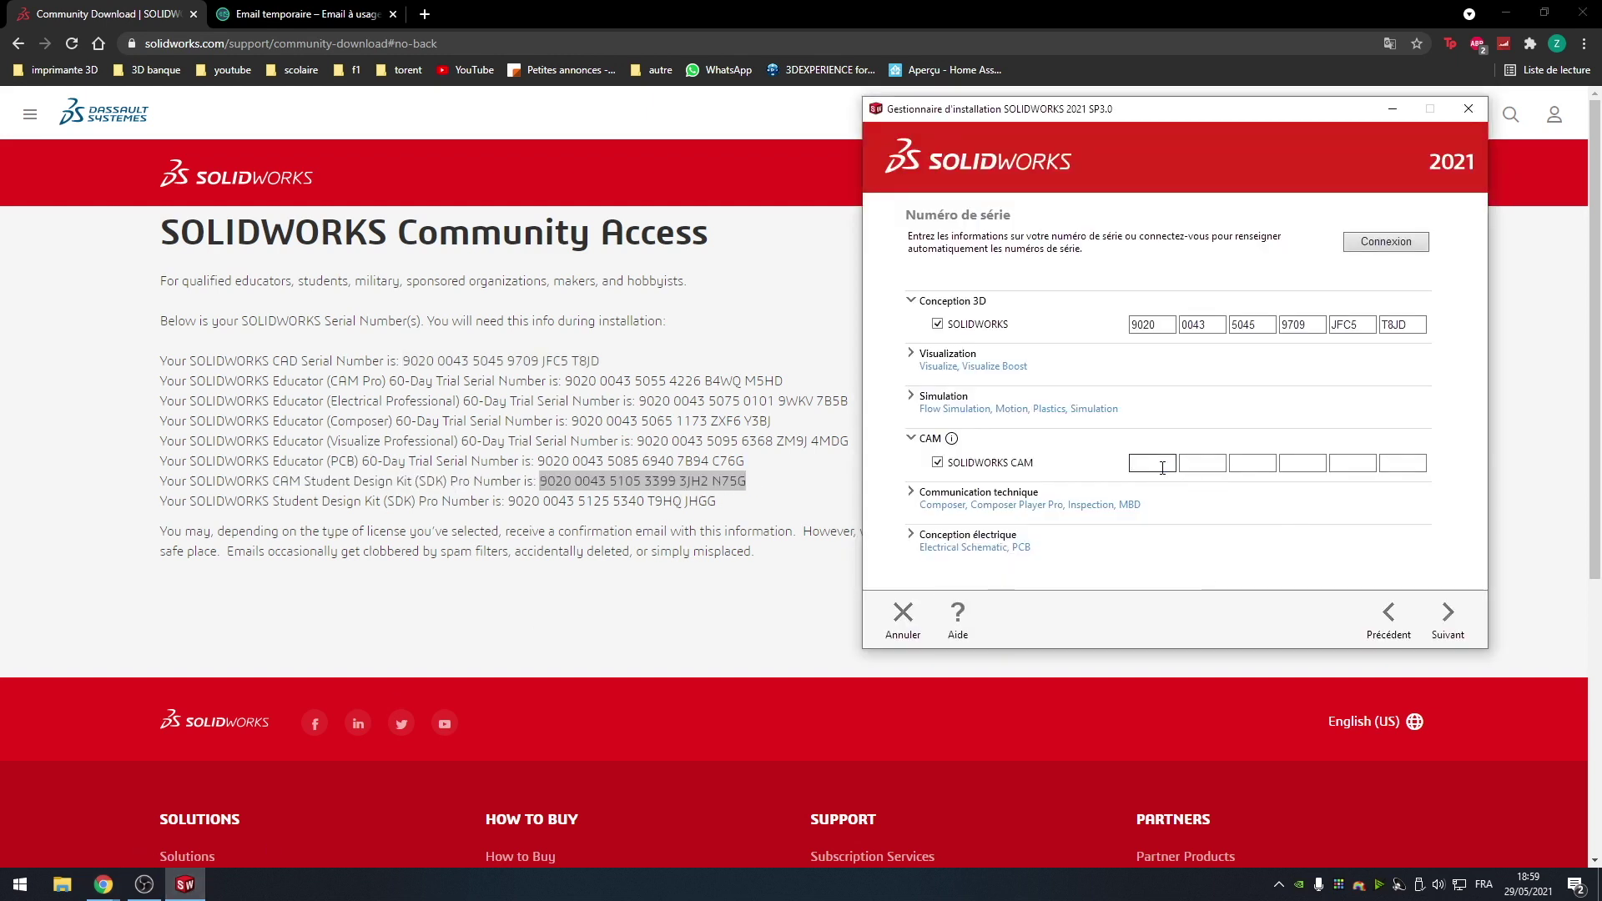
key(ctrl+v)
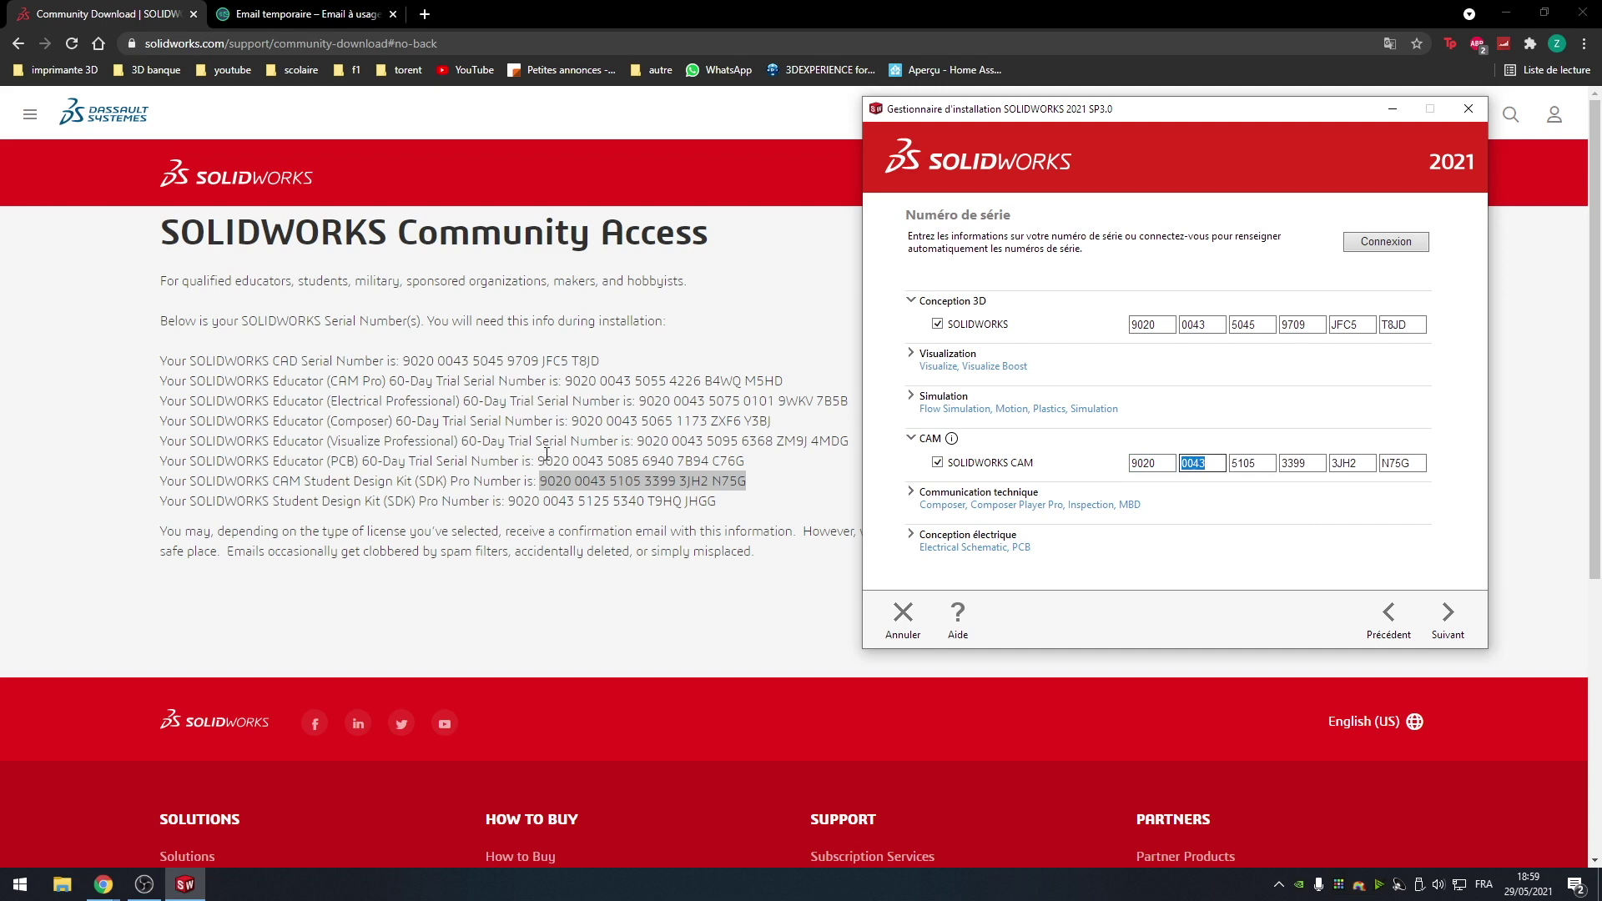
Include SOLIDWORKS PCB under Conception électrique and paste its copied serial
drag(537, 461, 745, 462)
key(ctrl+c)
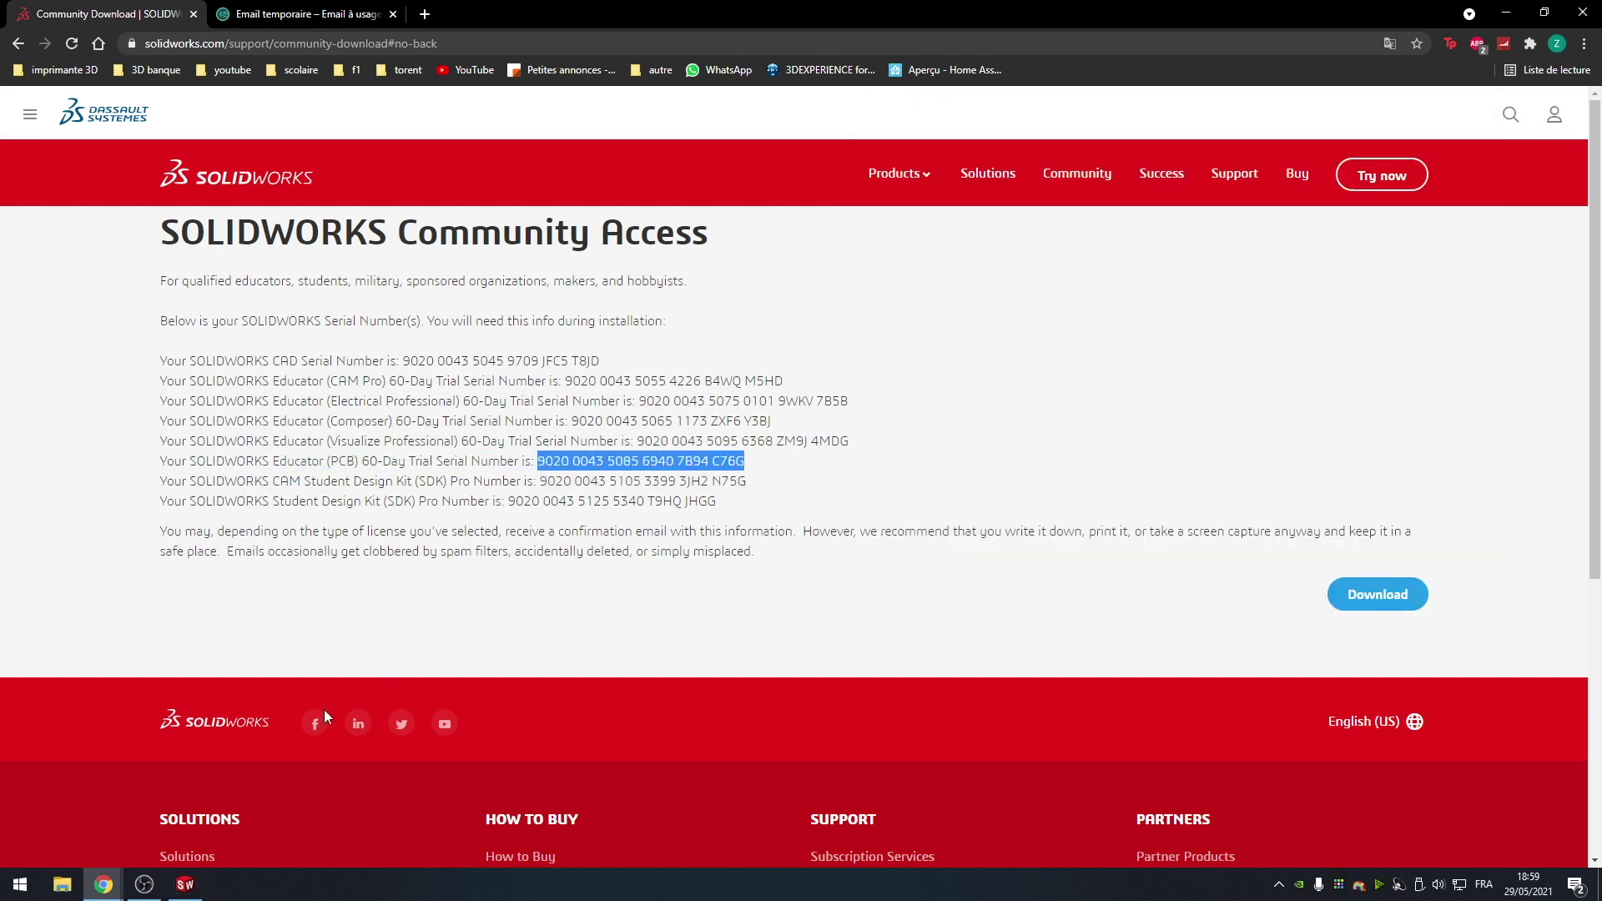
key(alt+Tab)
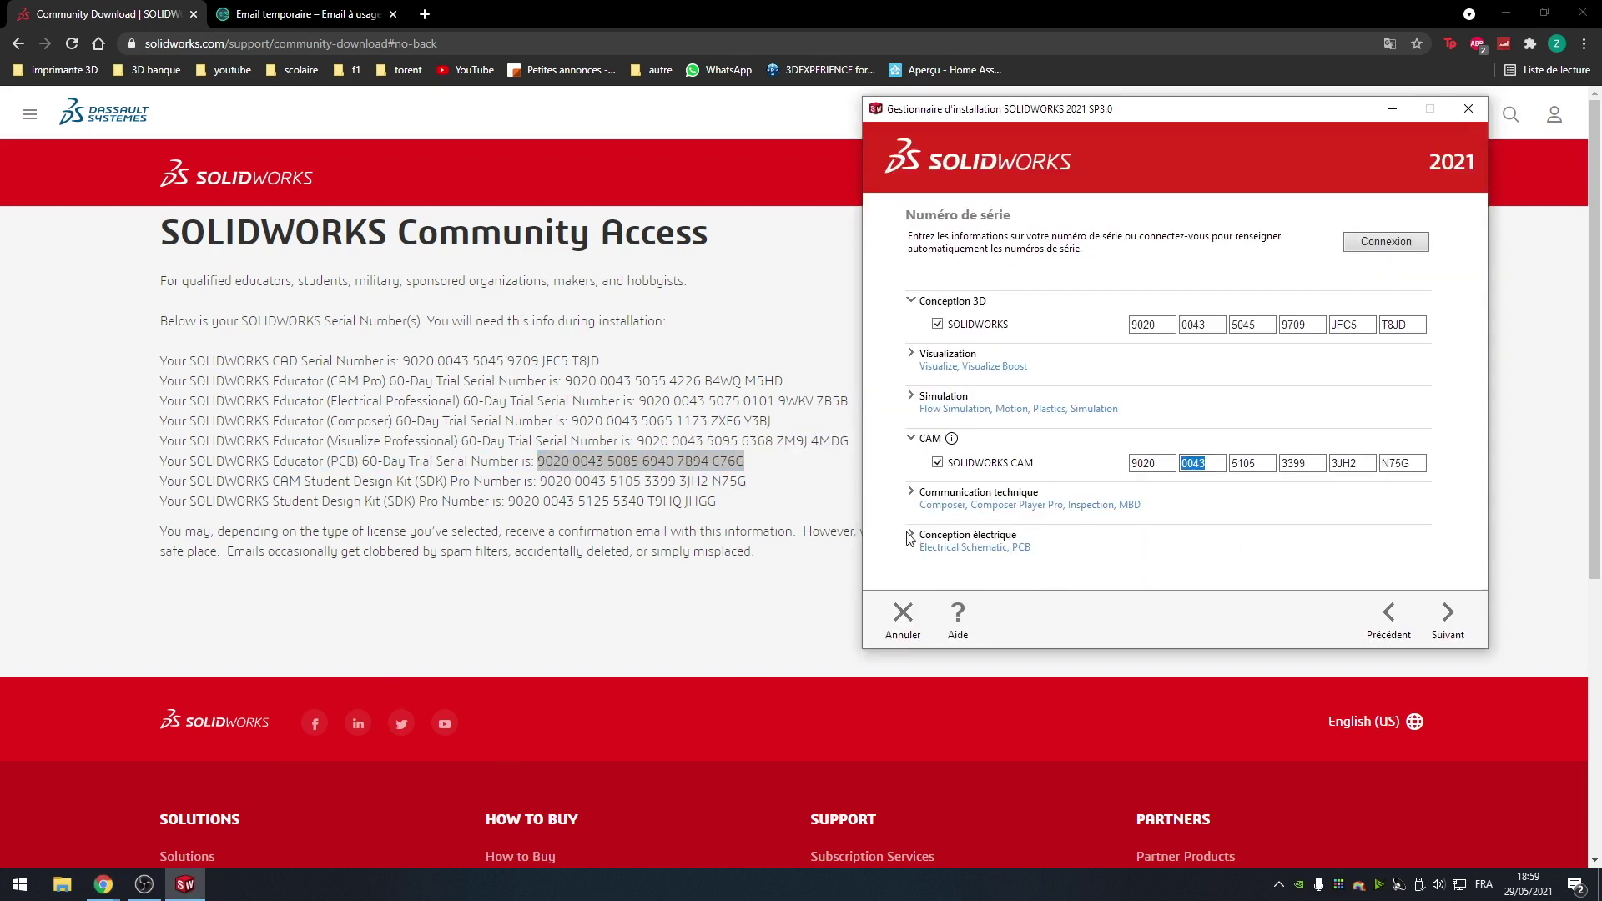
click(910, 534)
click(936, 564)
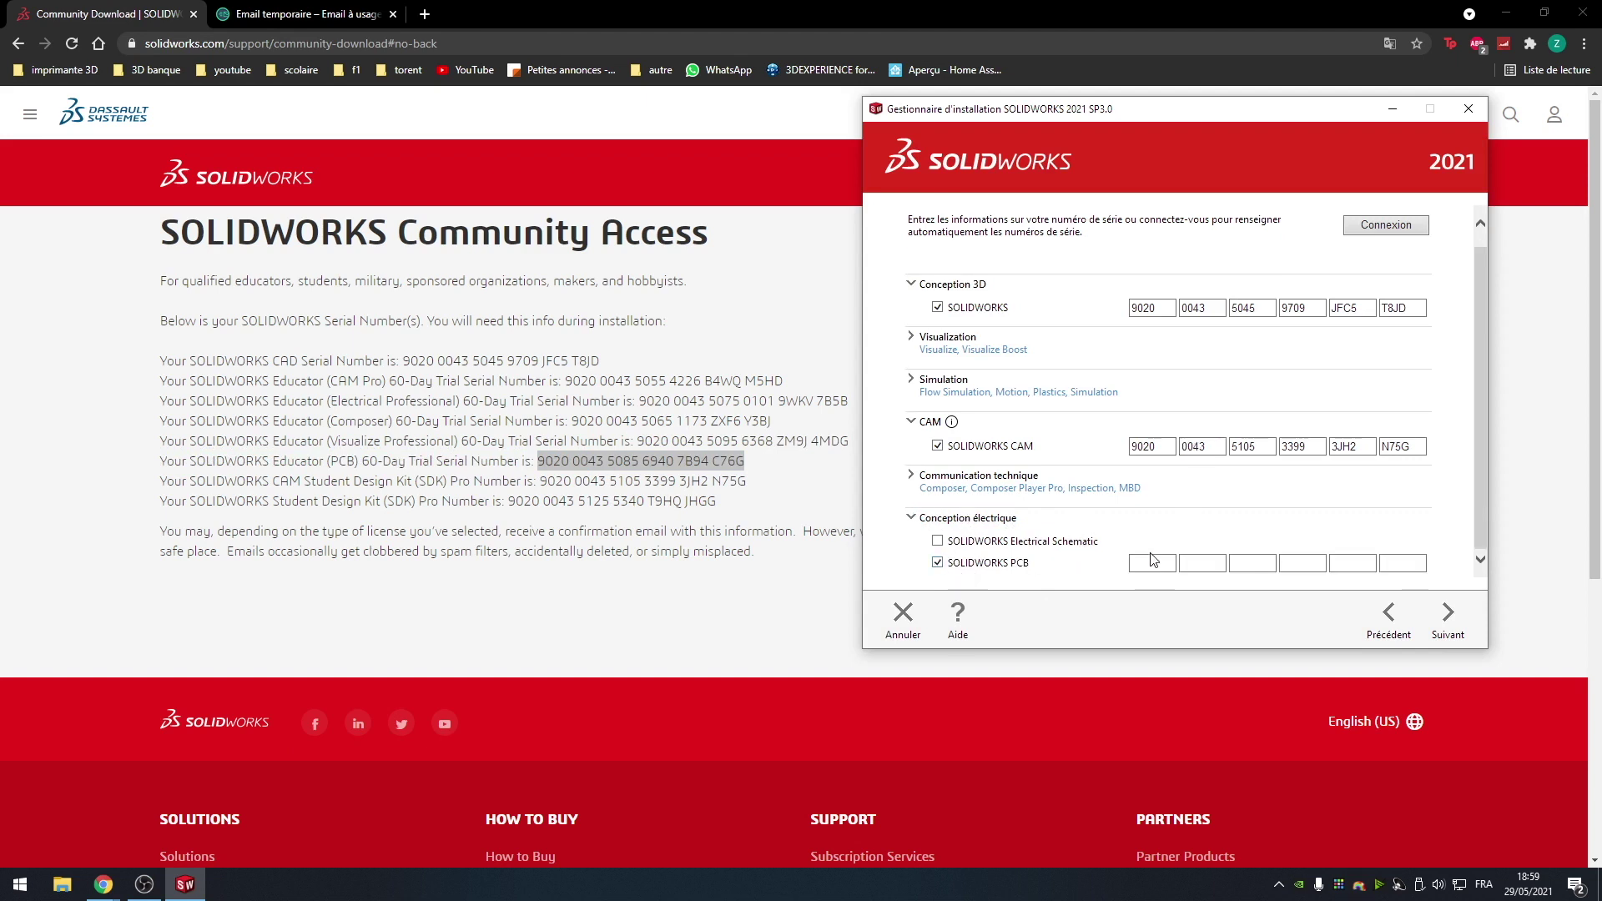
key(ctrl+v)
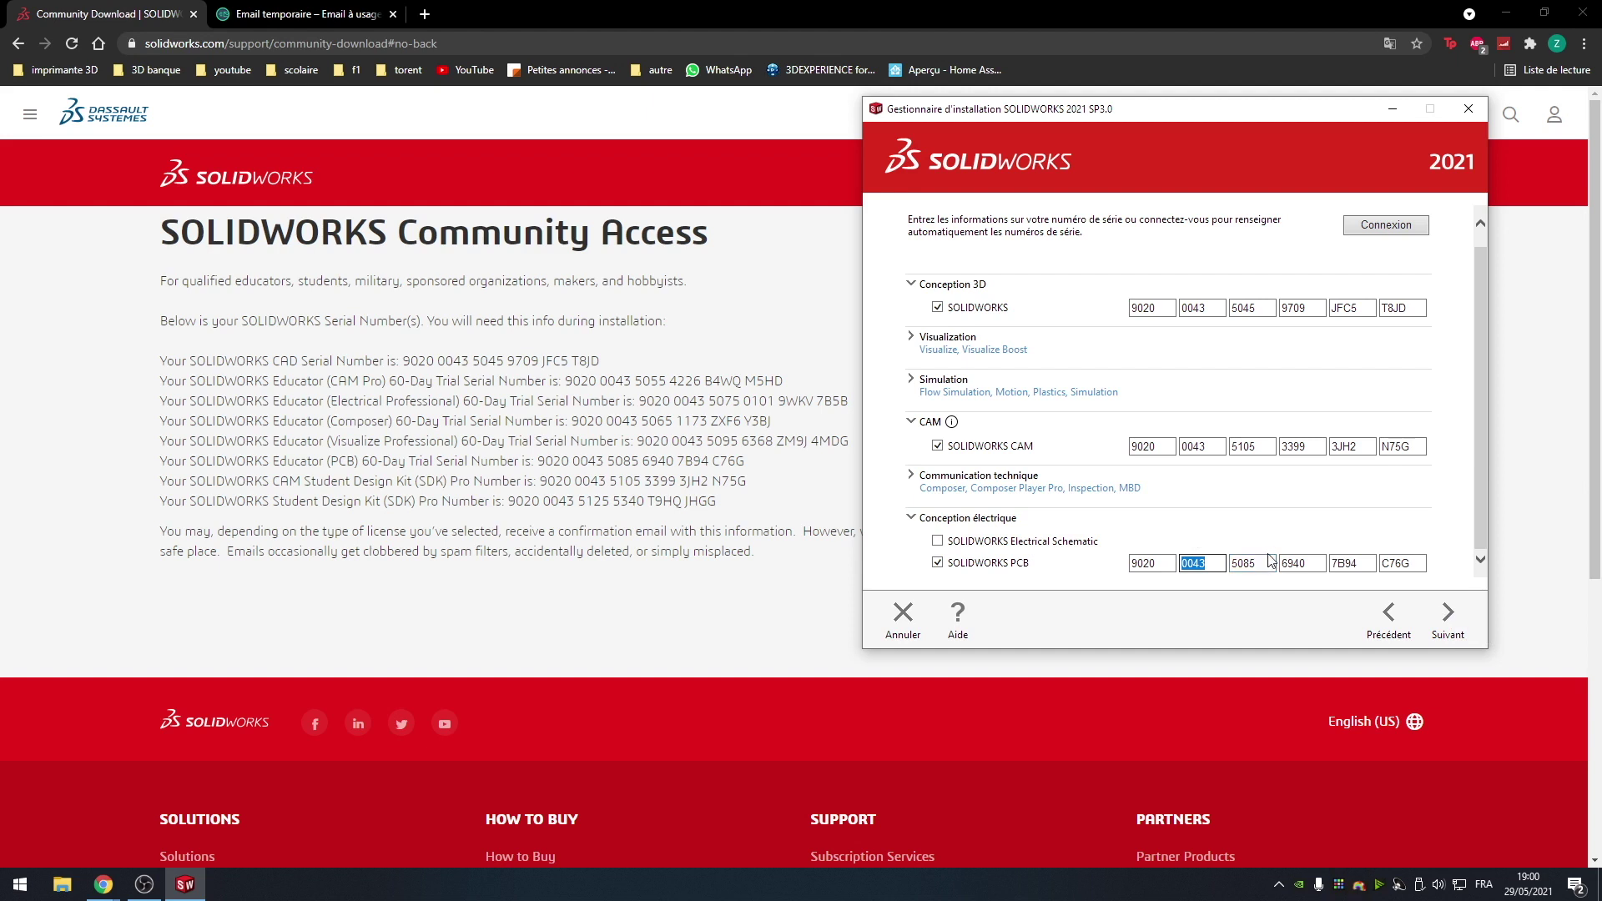
Review the summary, then download, install and finish SOLIDWORKS 2021 with 'Installer maintenant'
click(1450, 615)
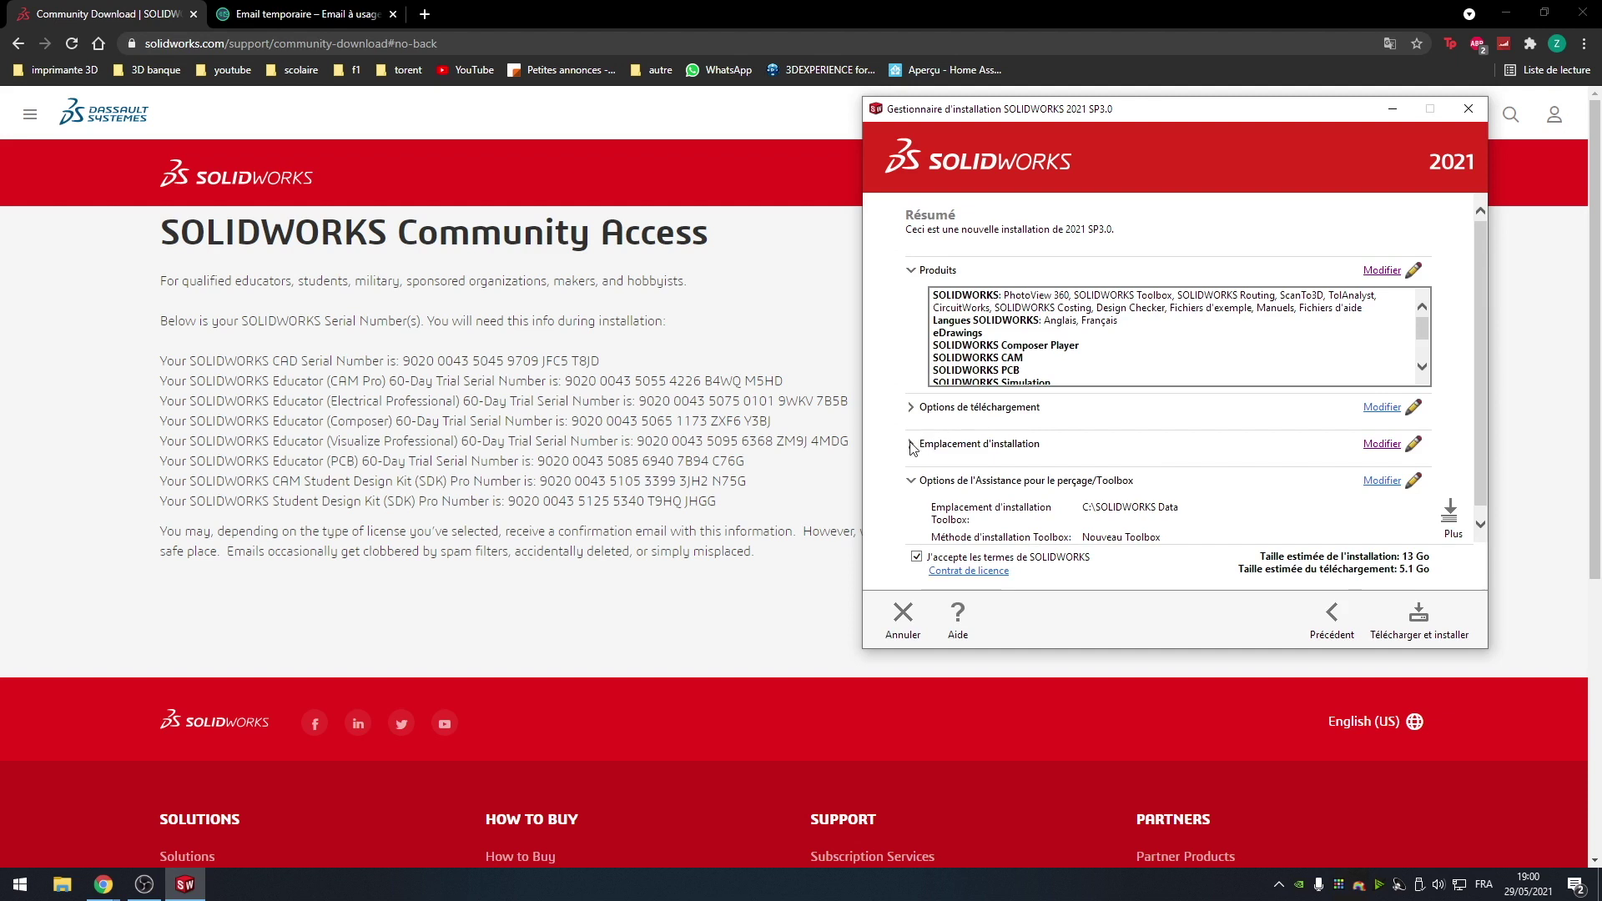
click(915, 447)
scroll(1308, 468, down, 1)
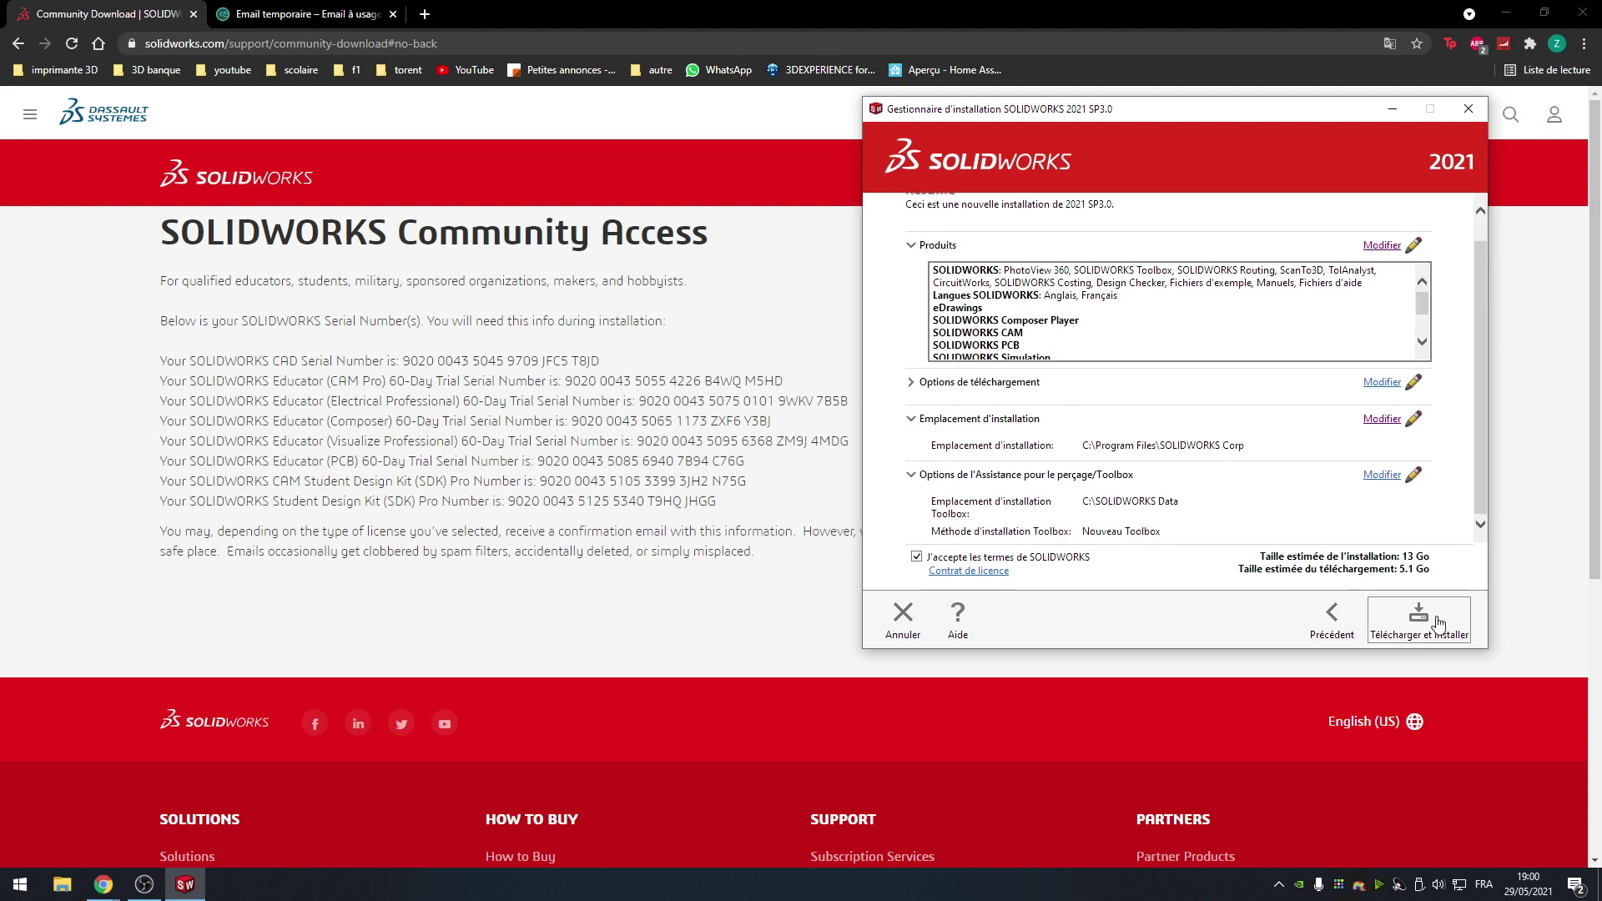
click(1446, 618)
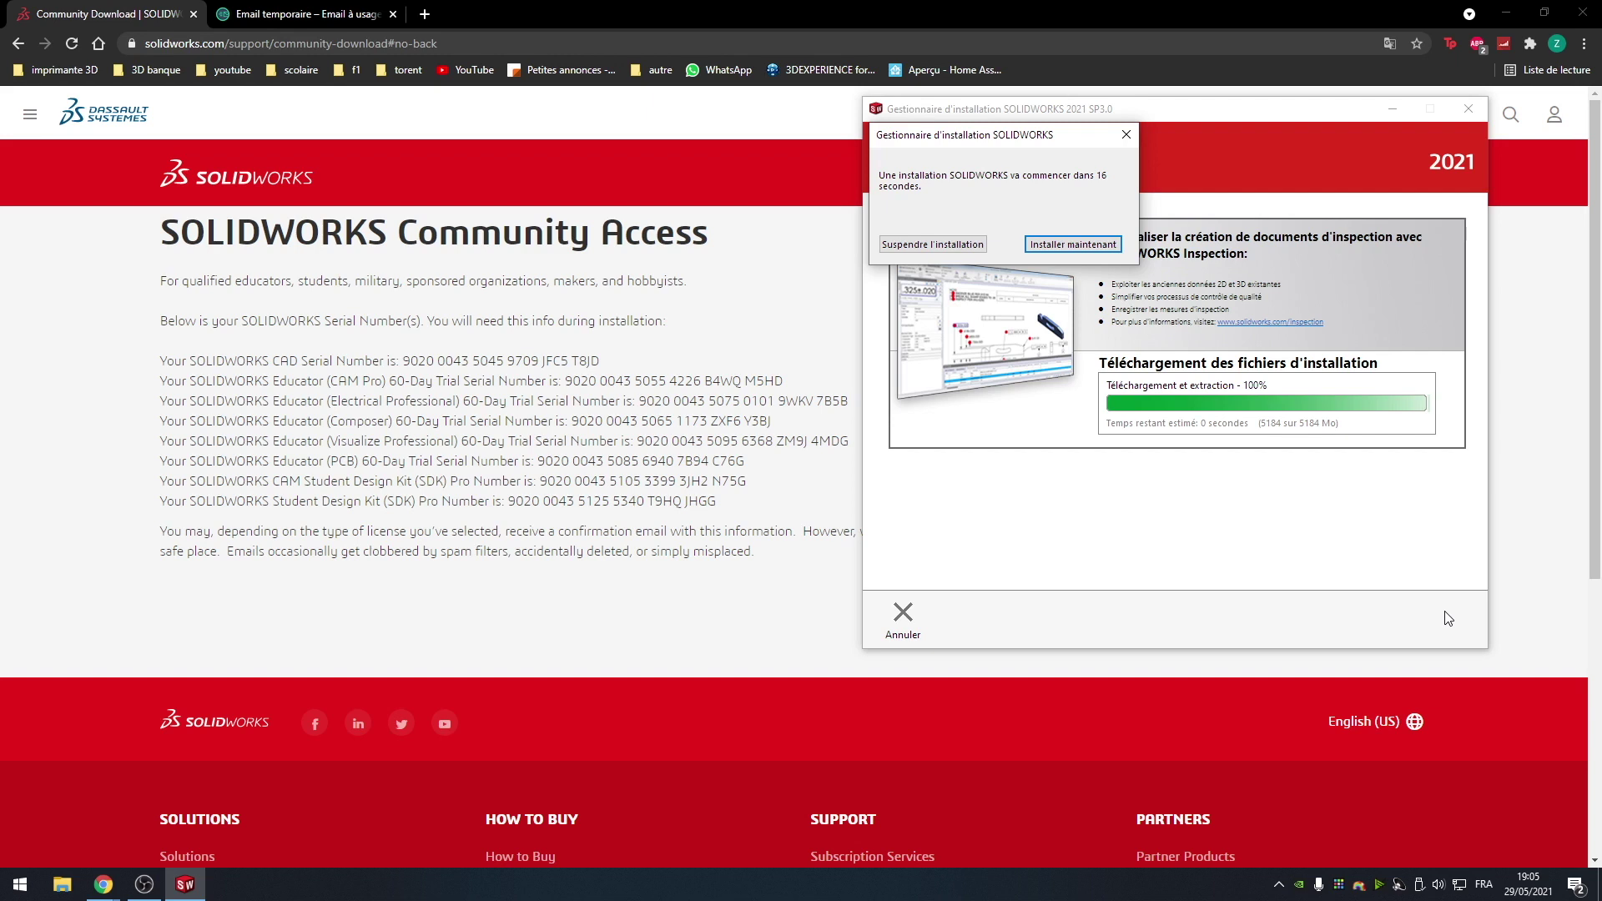
click(1099, 245)
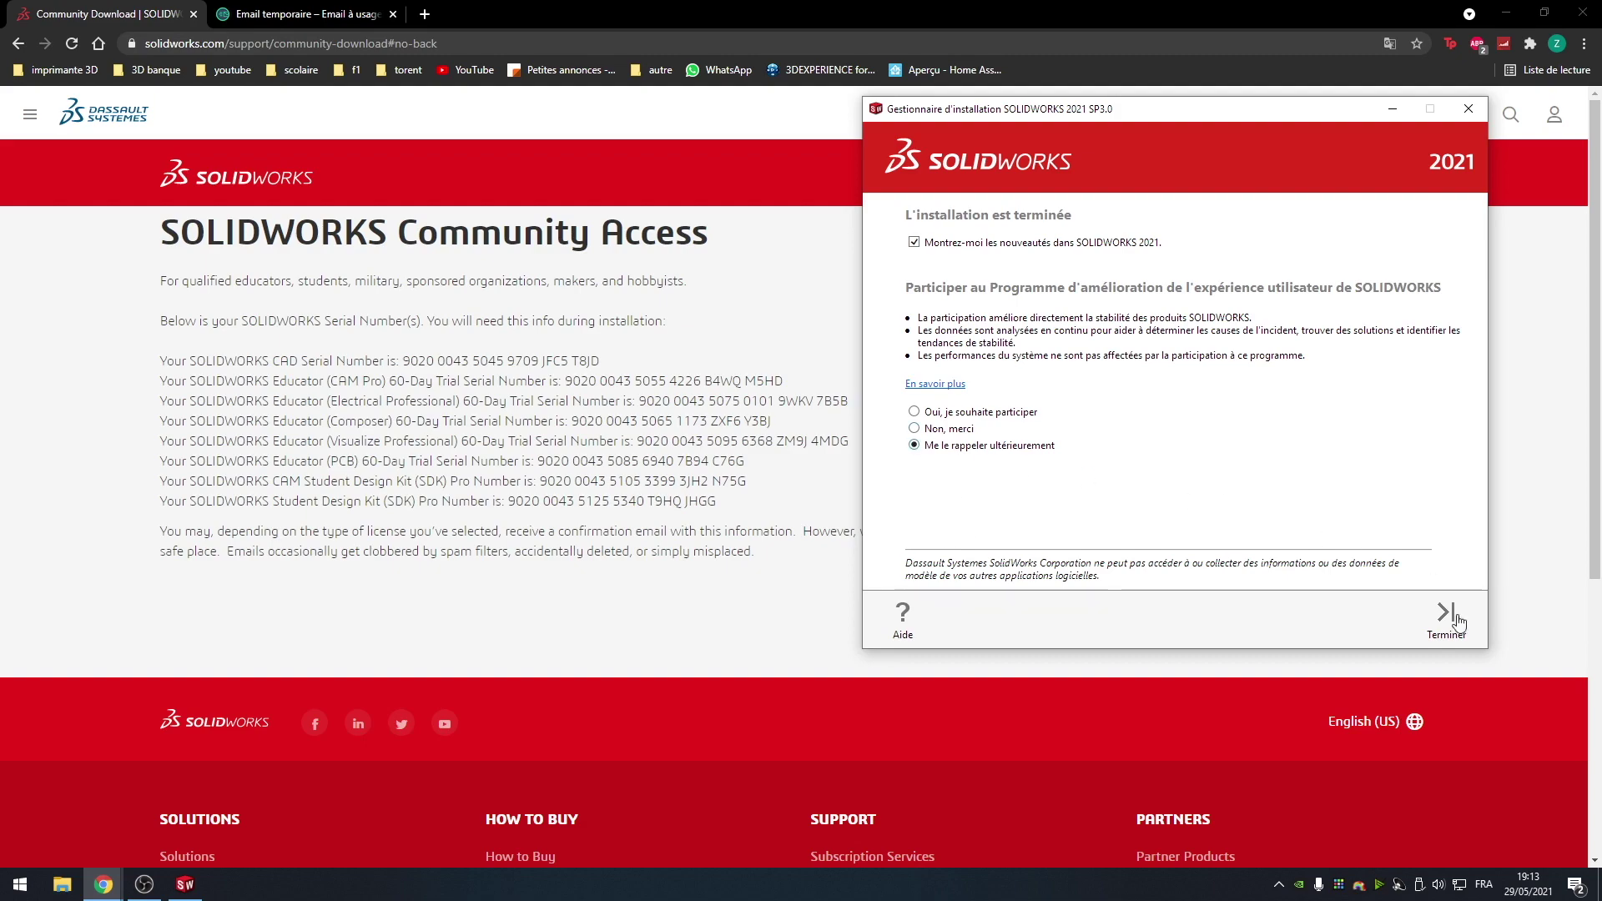
click(1449, 622)
Scroll through the whatsnew.pdf guide that opened after installation
scroll(951, 493, down, 5)
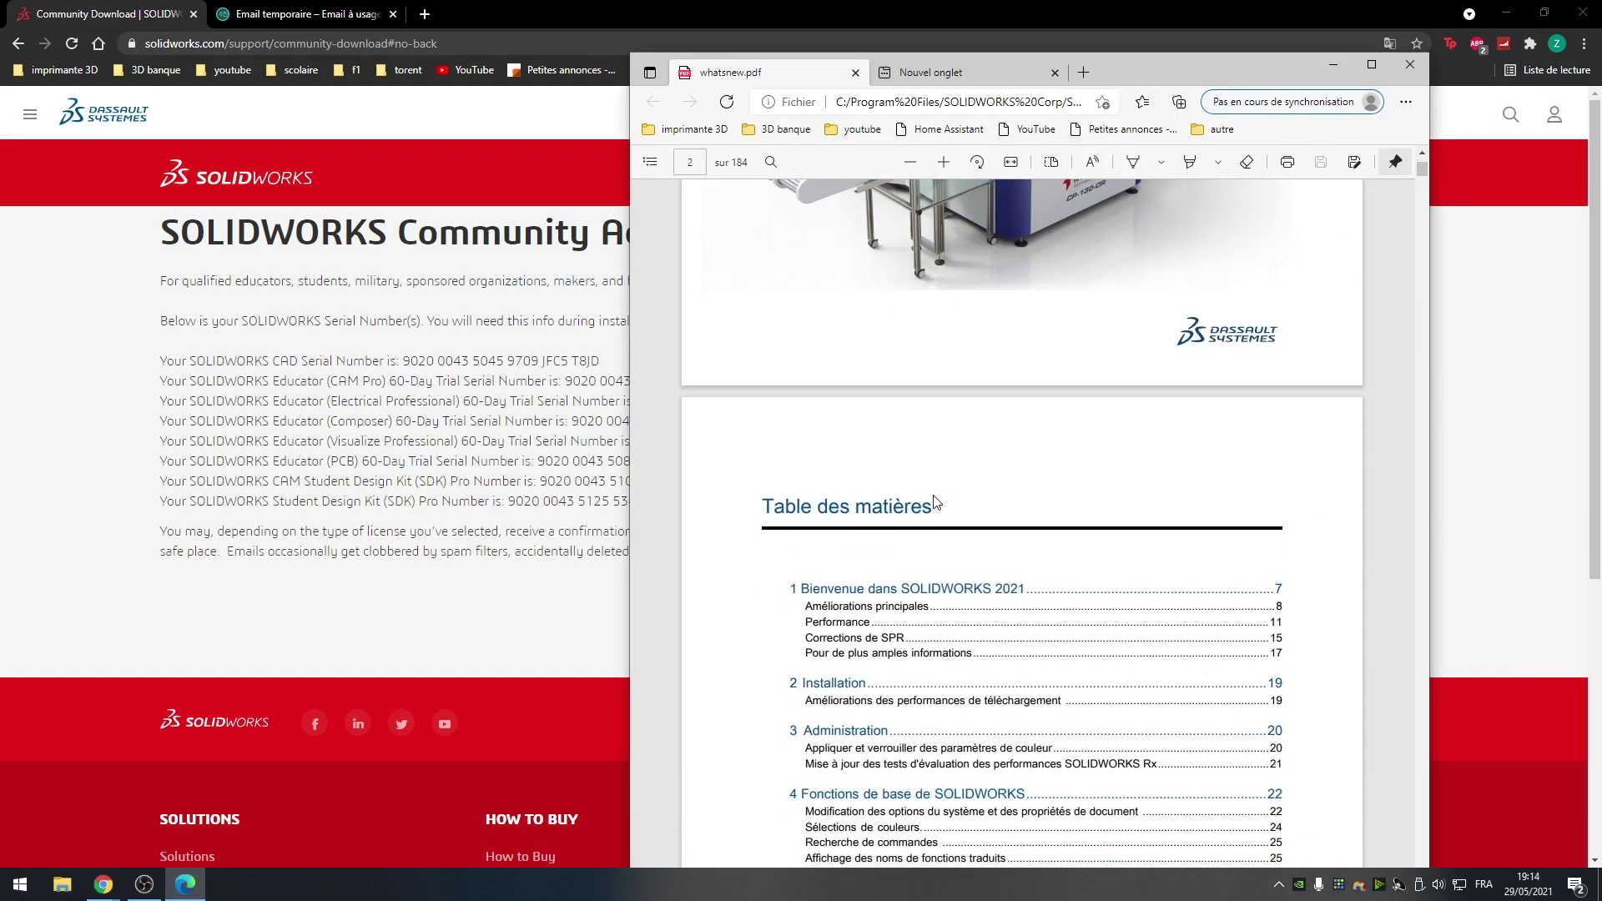
scroll(975, 554, down, 1)
scroll(975, 555, down, 10)
scroll(978, 560, down, 5)
scroll(978, 561, down, 5)
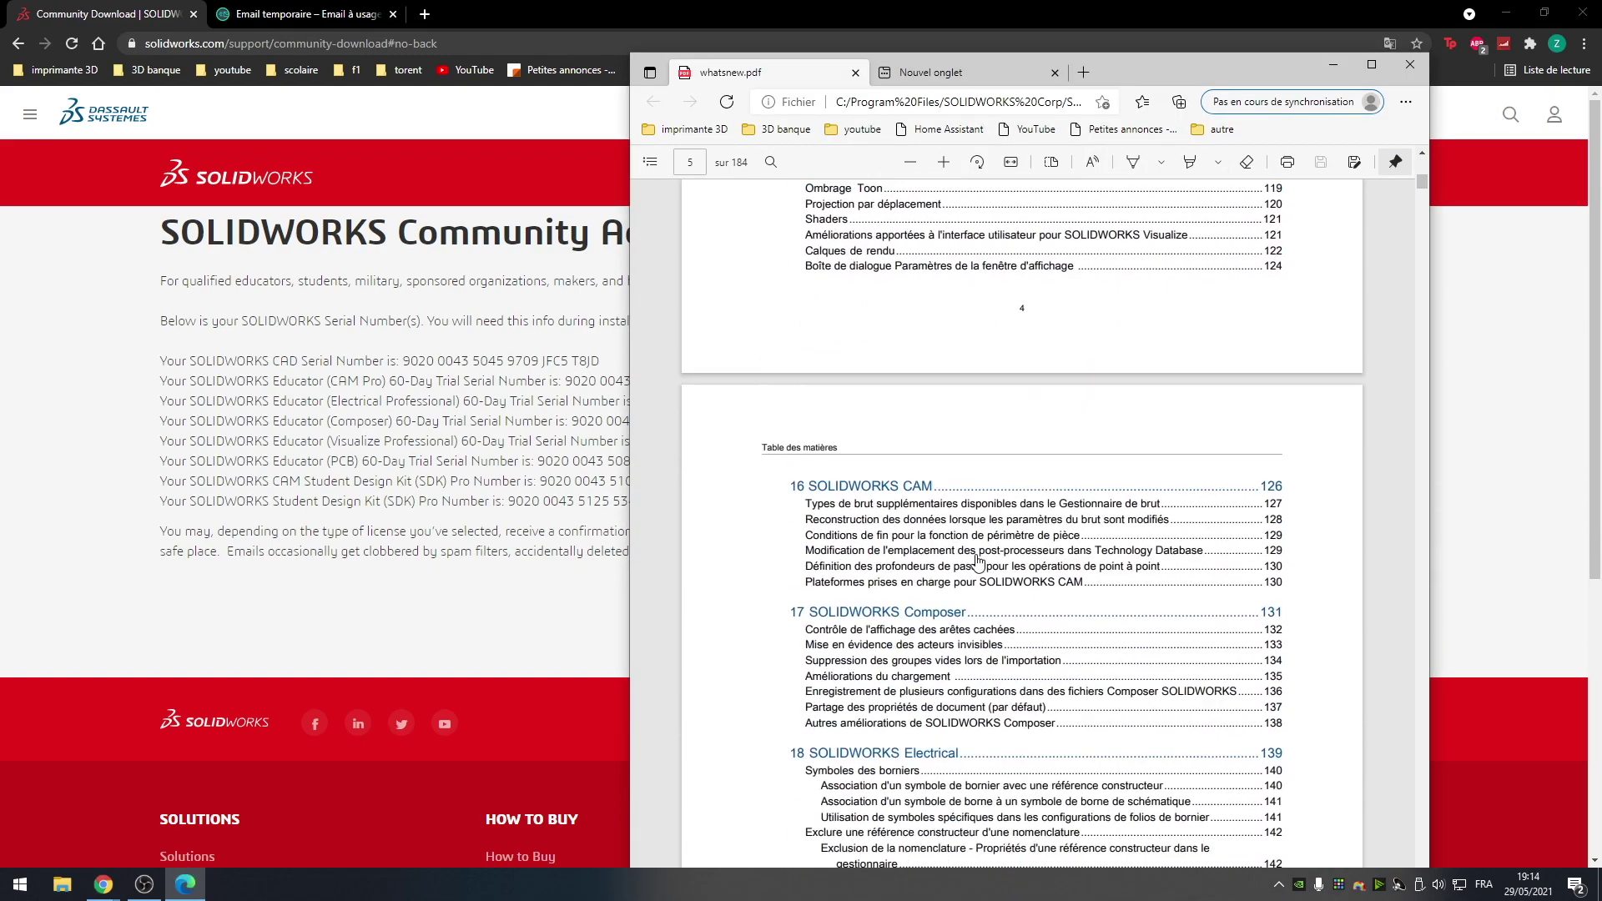
scroll(980, 561, down, 5)
scroll(983, 559, down, 5)
scroll(989, 559, down, 5)
scroll(989, 559, up, 5)
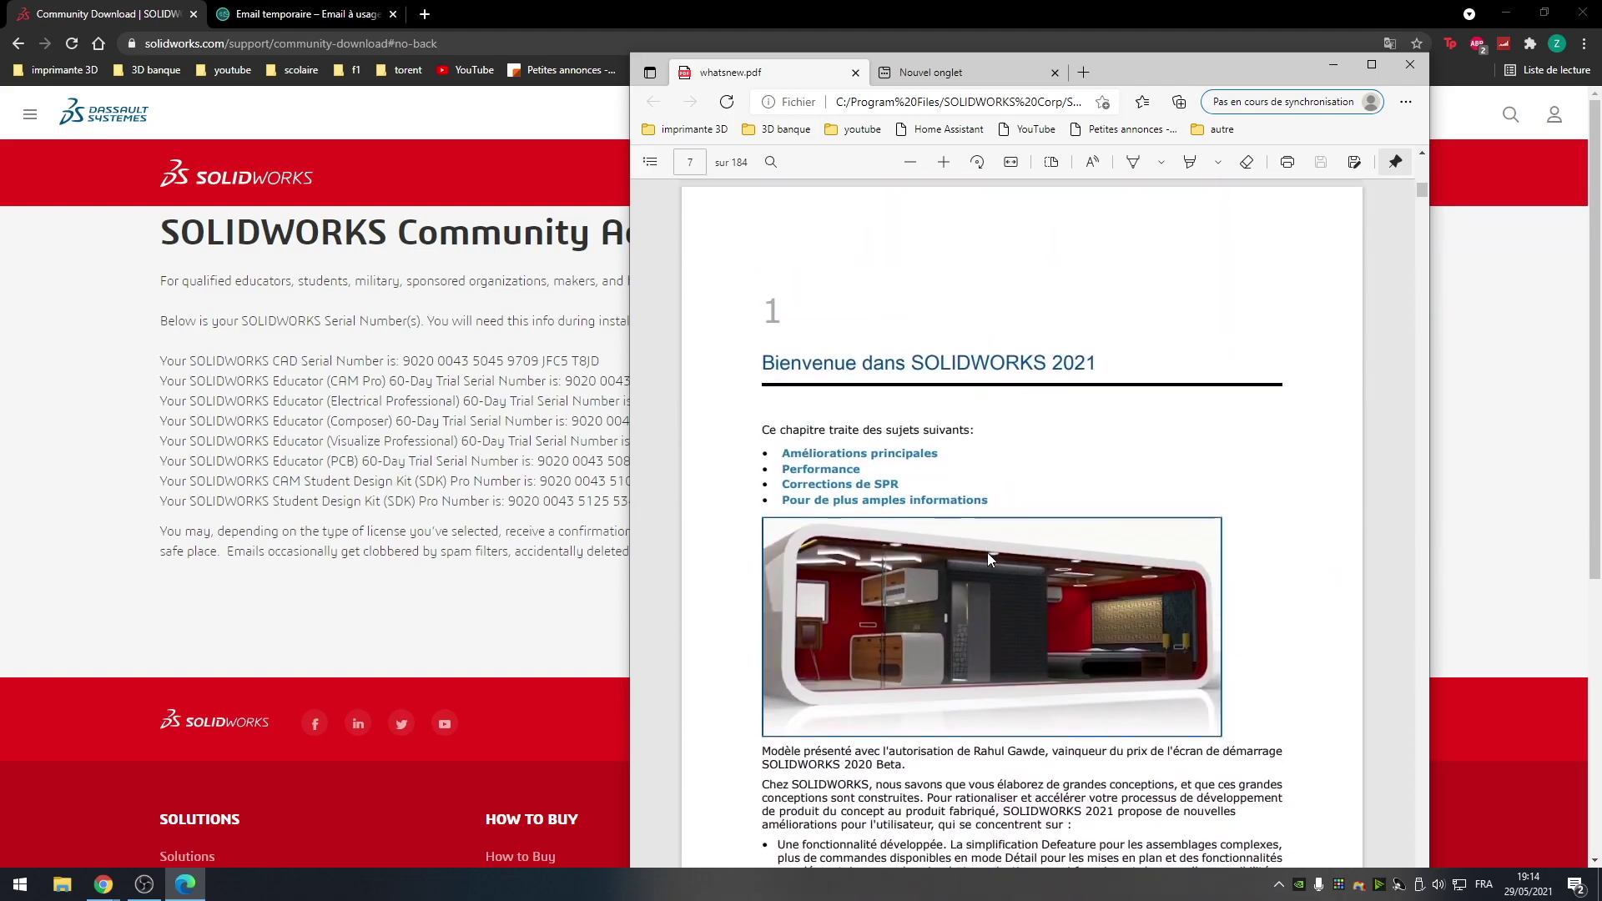
Close the guide, row up the Composer, PCB, SOLIDWORKS 2021 and eDrawings shortcuts, and launch SOLIDWORKS 2021
click(1410, 64)
mouse_move(441, 38)
mouse_down()
mouse_move(626, 134)
mouse_move(672, 209)
mouse_up()
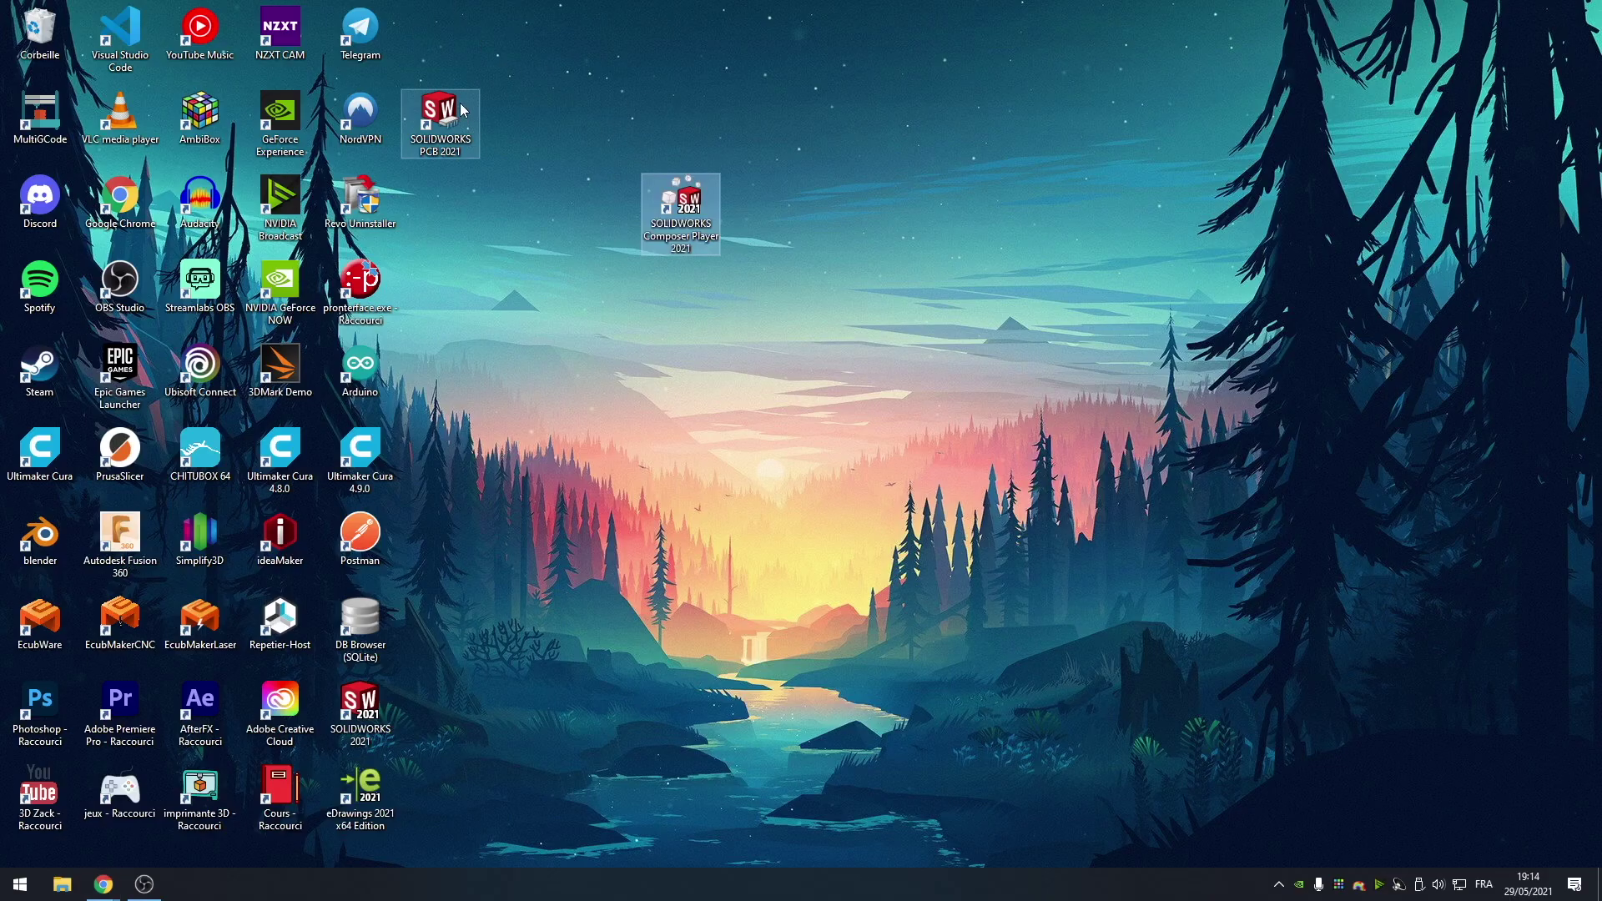
drag(440, 121, 831, 209)
mouse_move(360, 709)
mouse_down()
mouse_move(633, 469)
mouse_move(603, 201)
mouse_up()
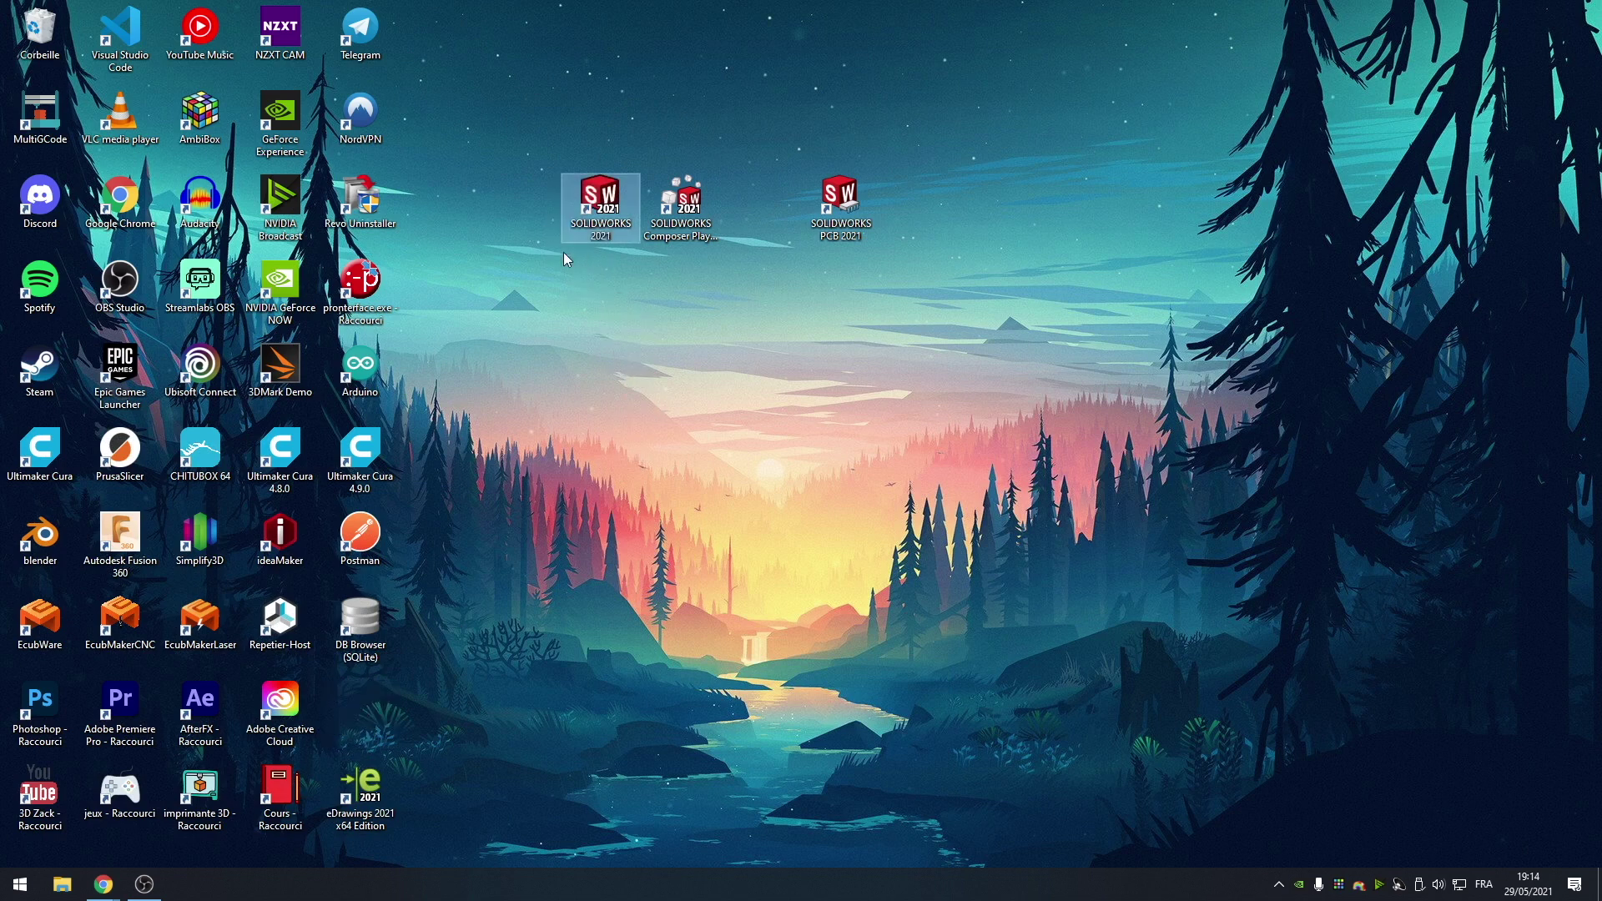
drag(360, 788, 774, 204)
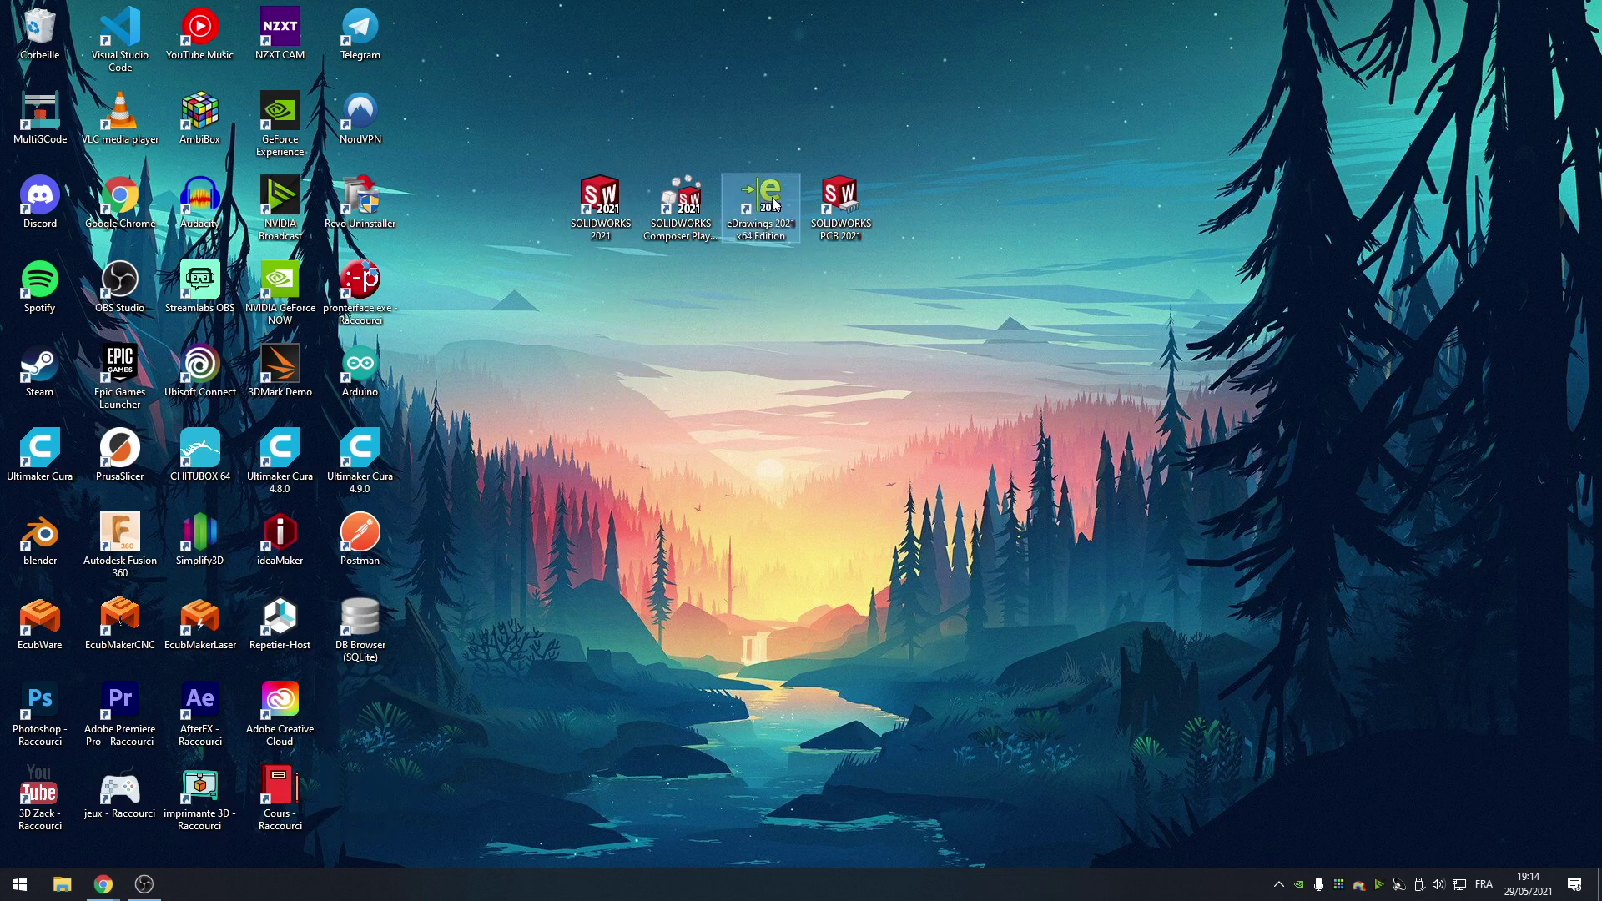
click(618, 203)
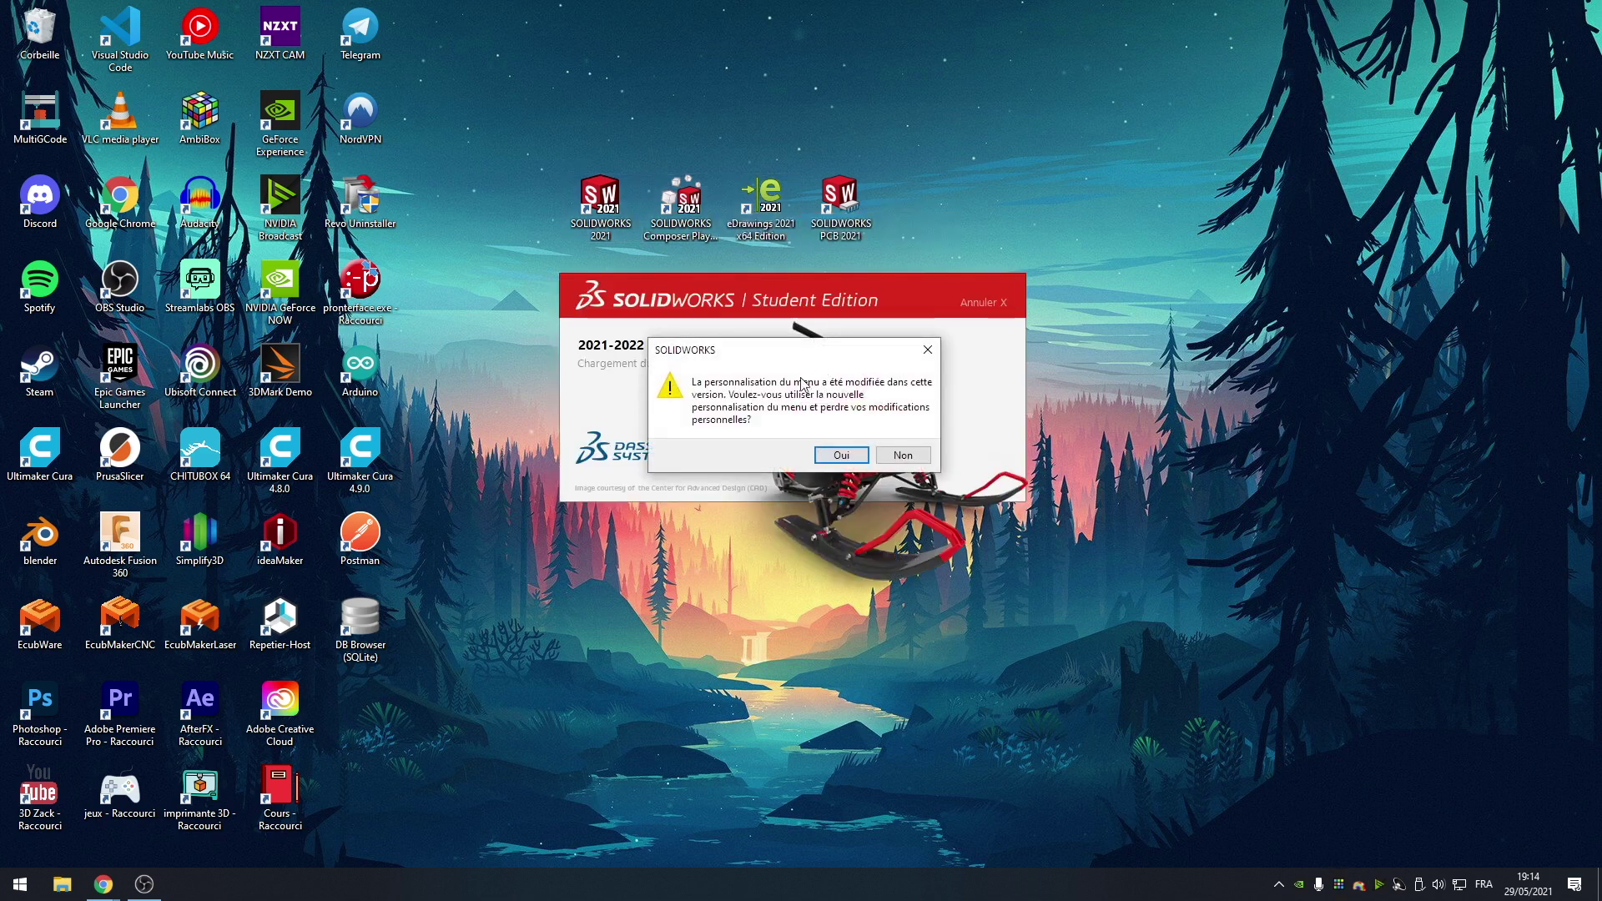
Accept the menu customization, select all three products and activate them online with a contact e-mail
click(841, 456)
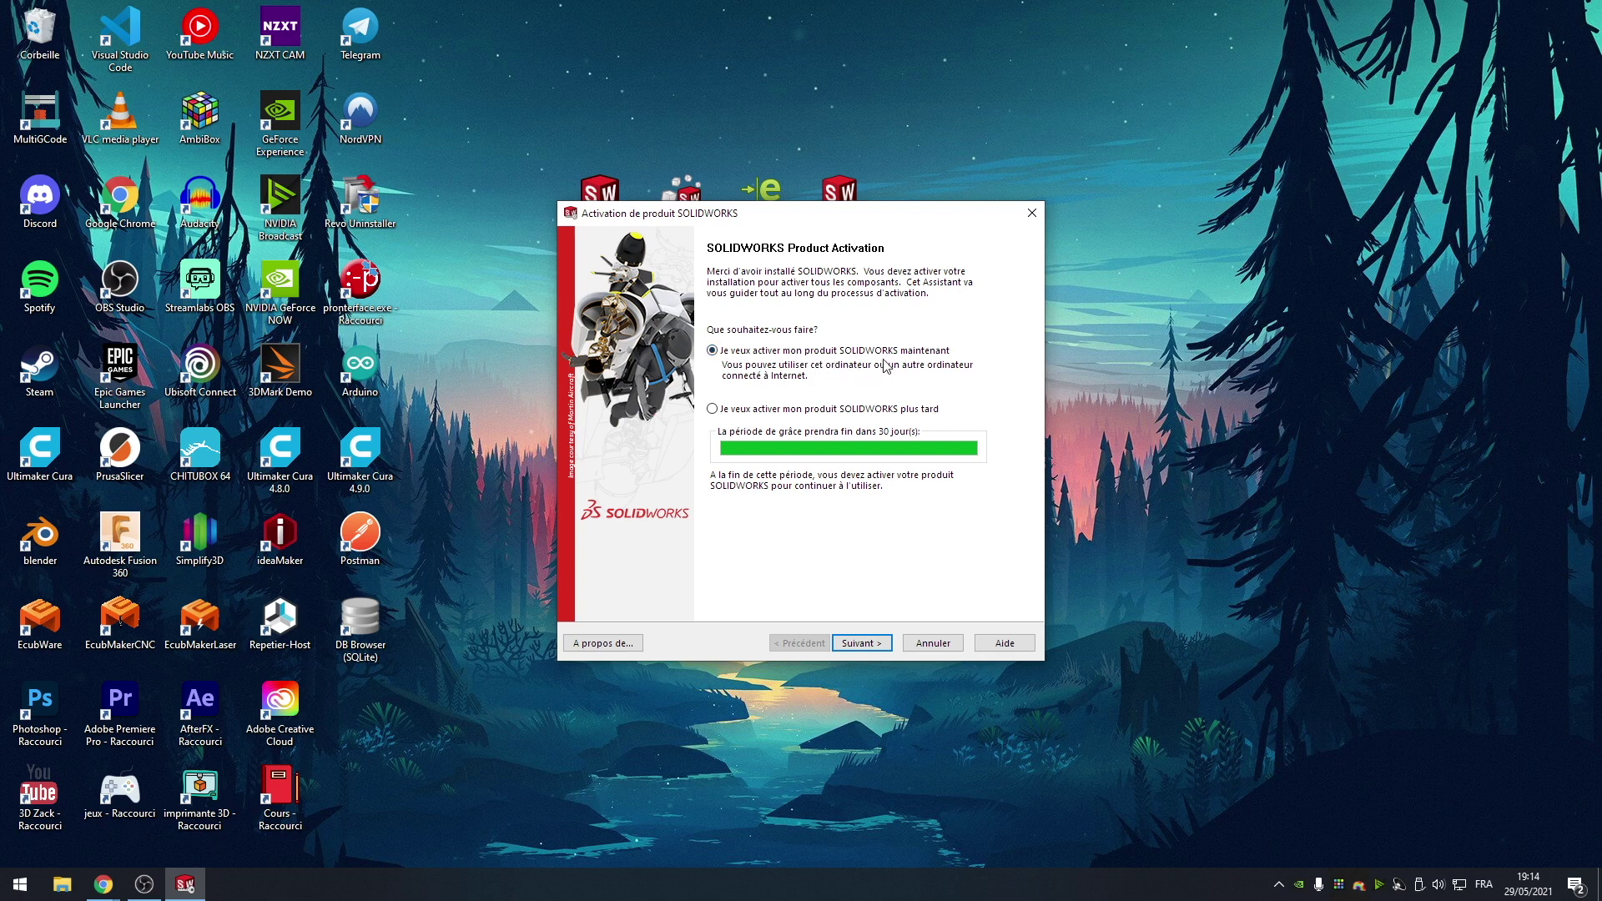
click(859, 643)
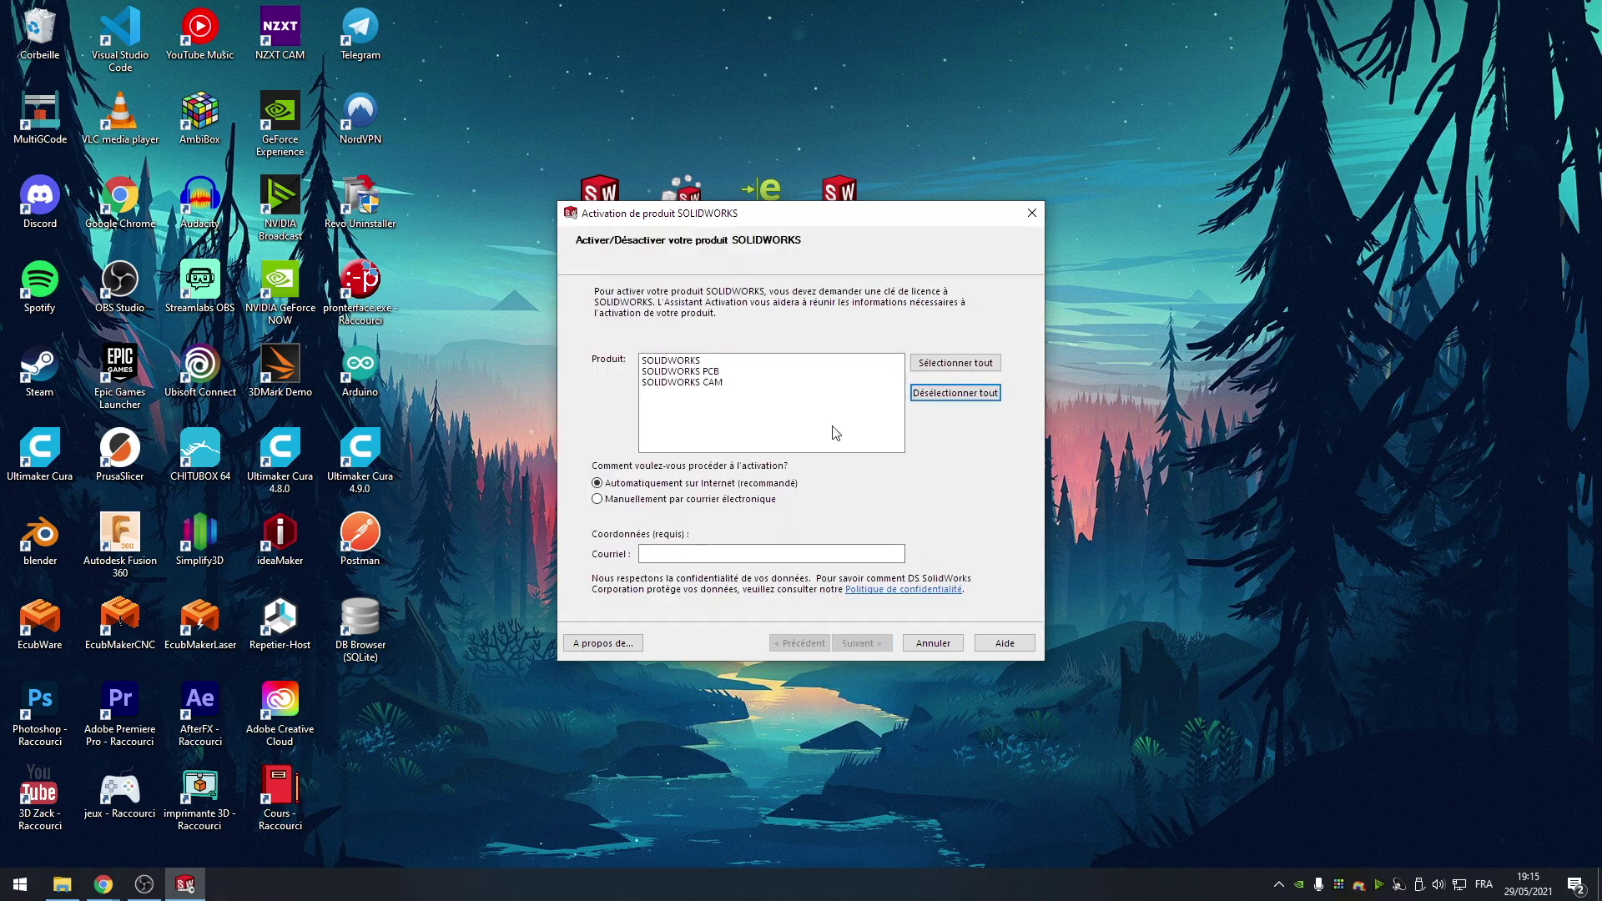
click(958, 364)
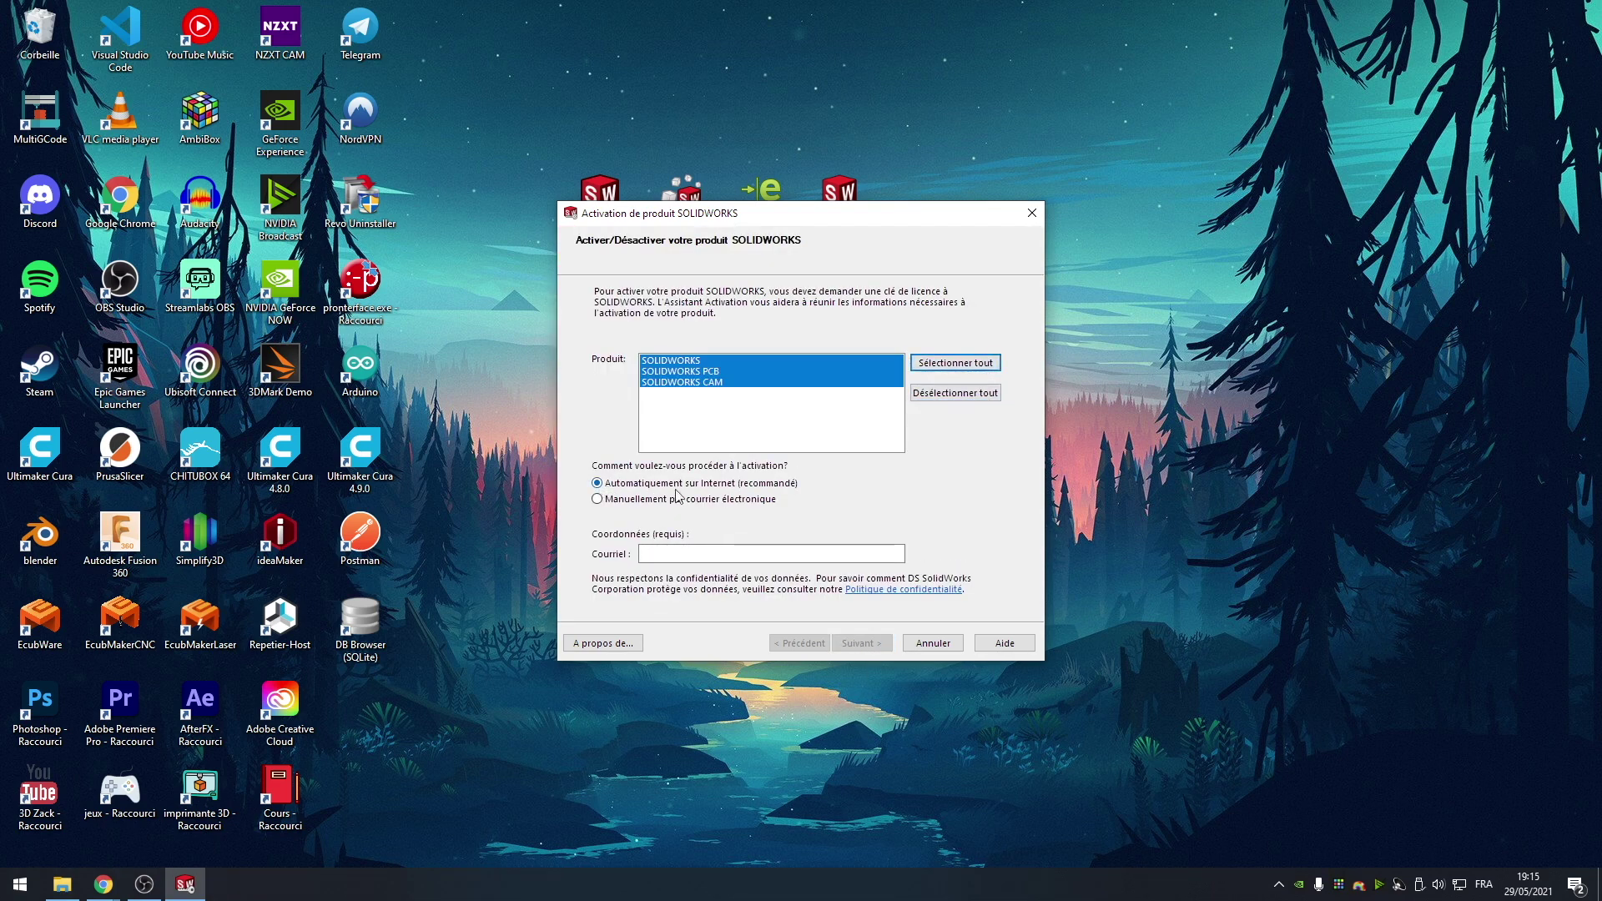
click(760, 554)
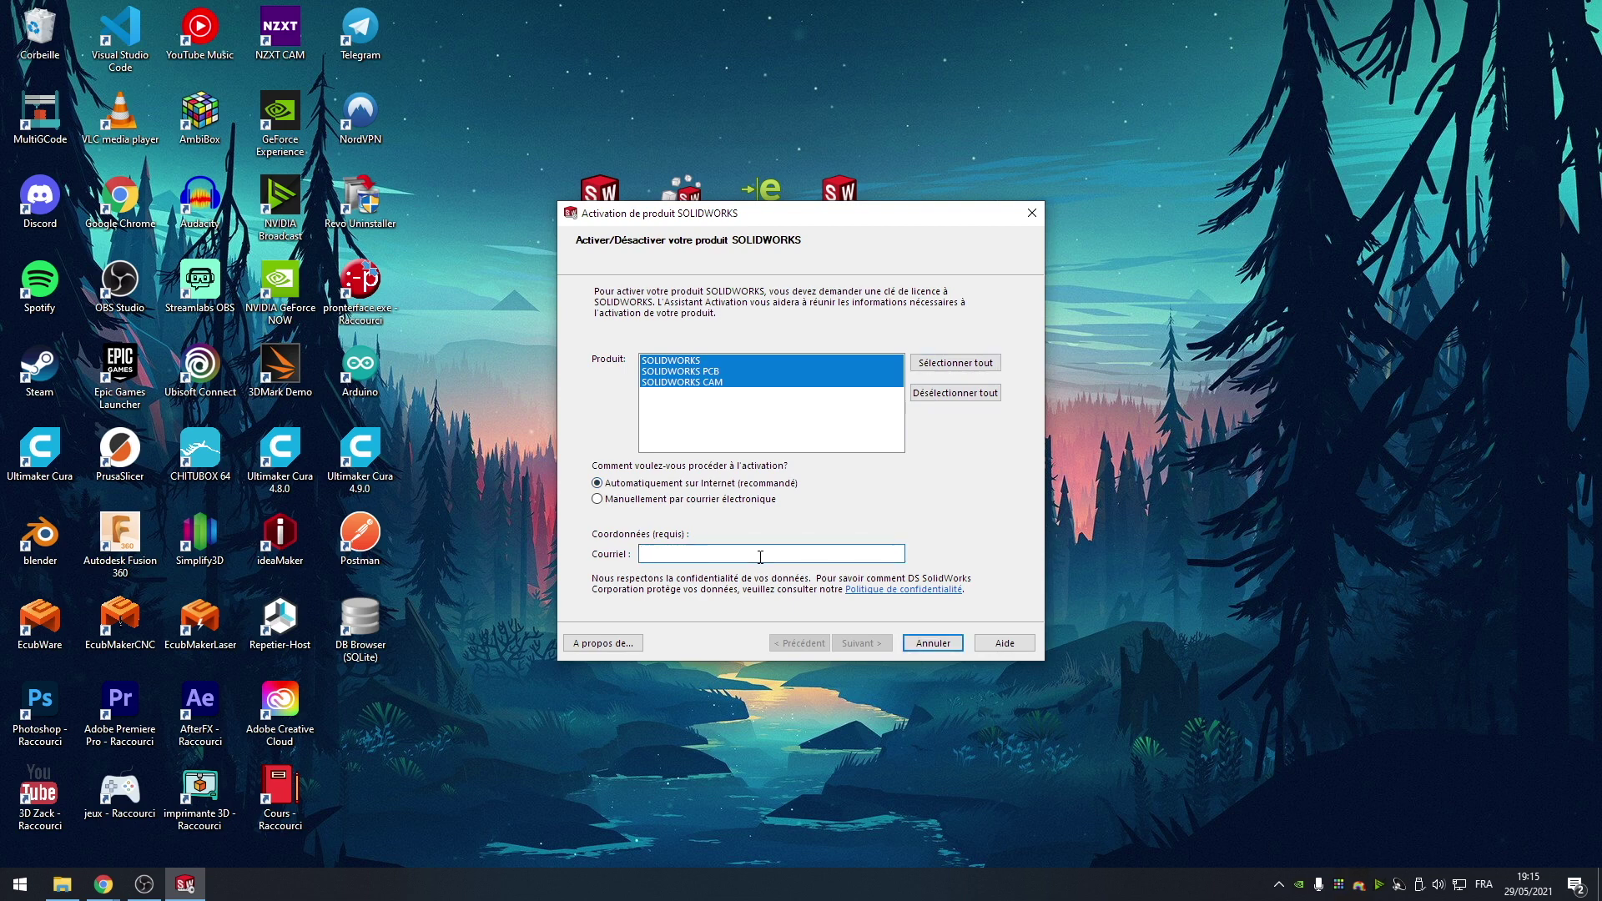
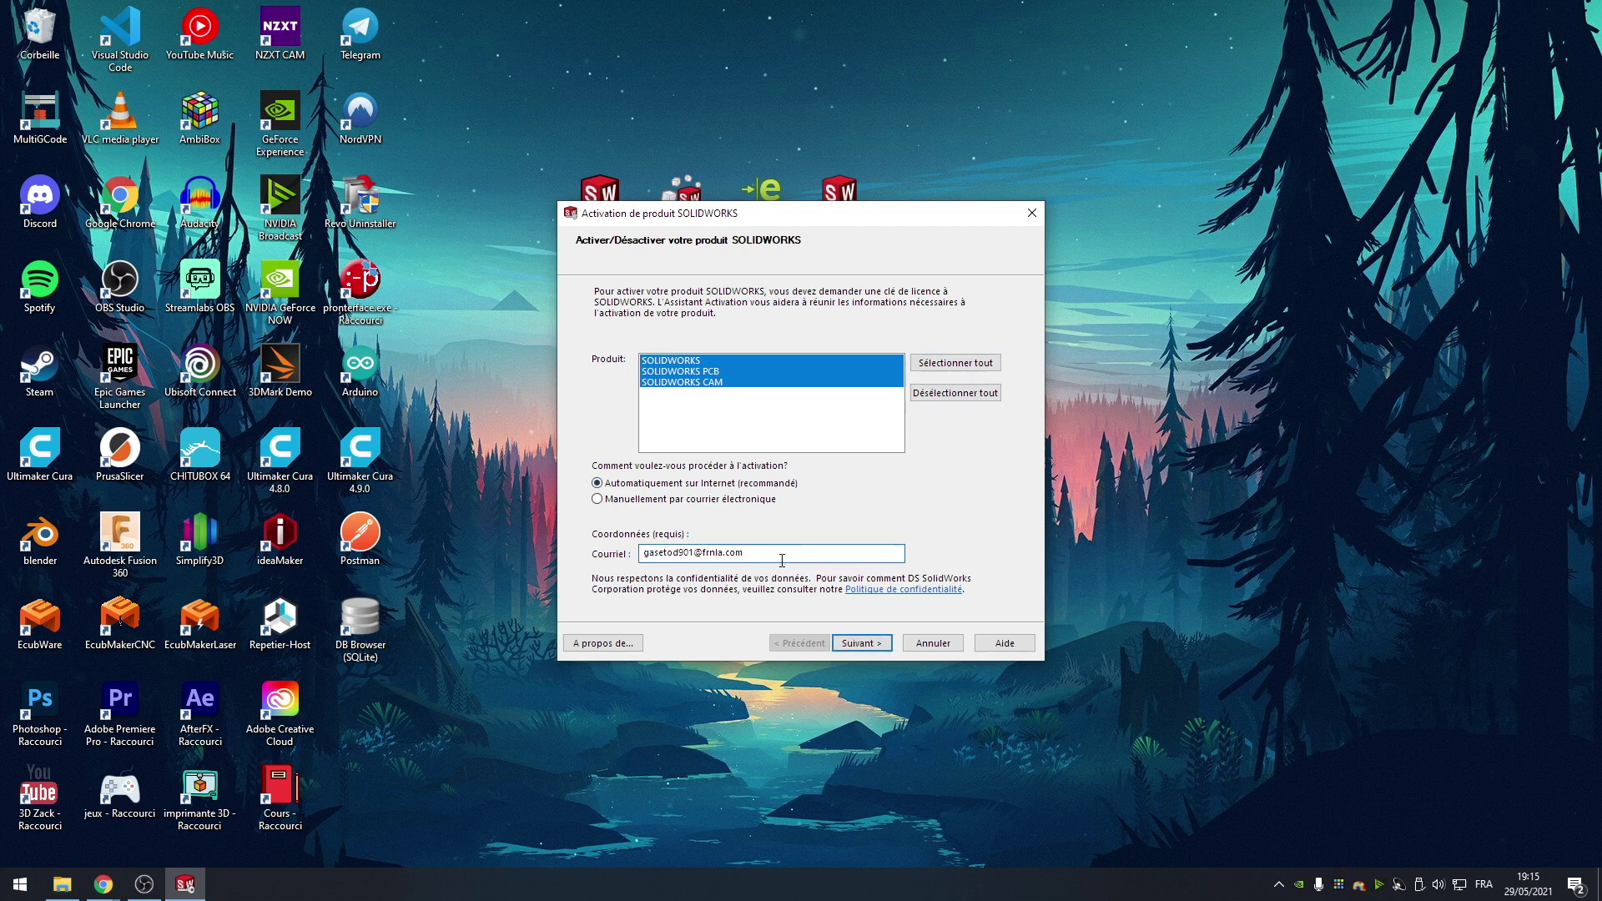
click(883, 650)
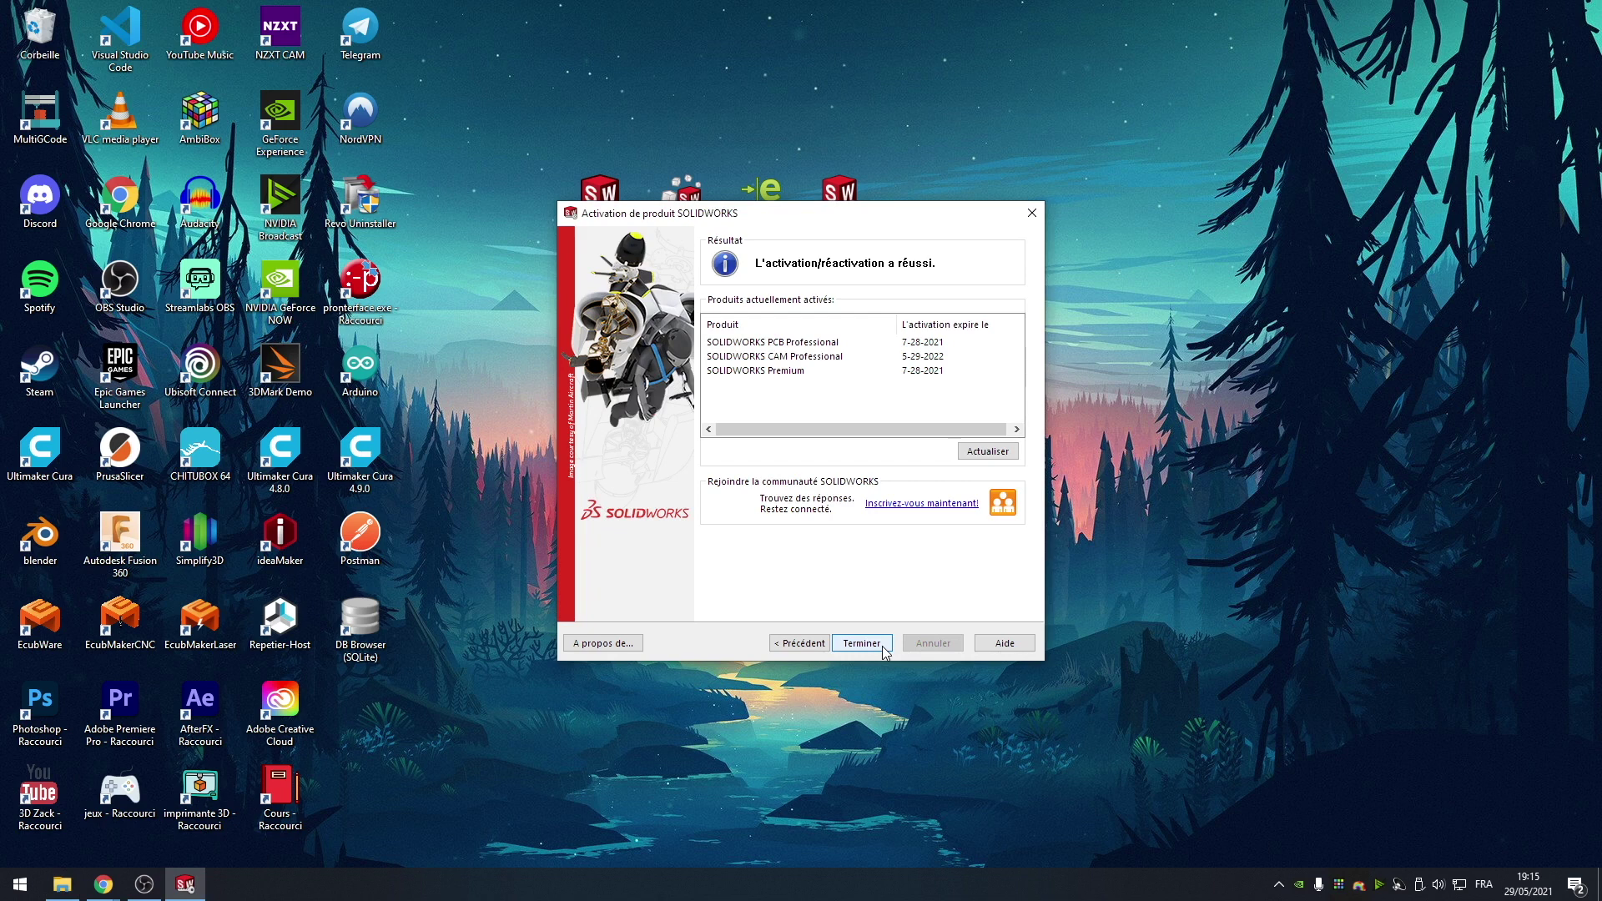
Finish activation, update the CommandManager tabs and accept the SOLIDWORKS licence agreement
click(885, 648)
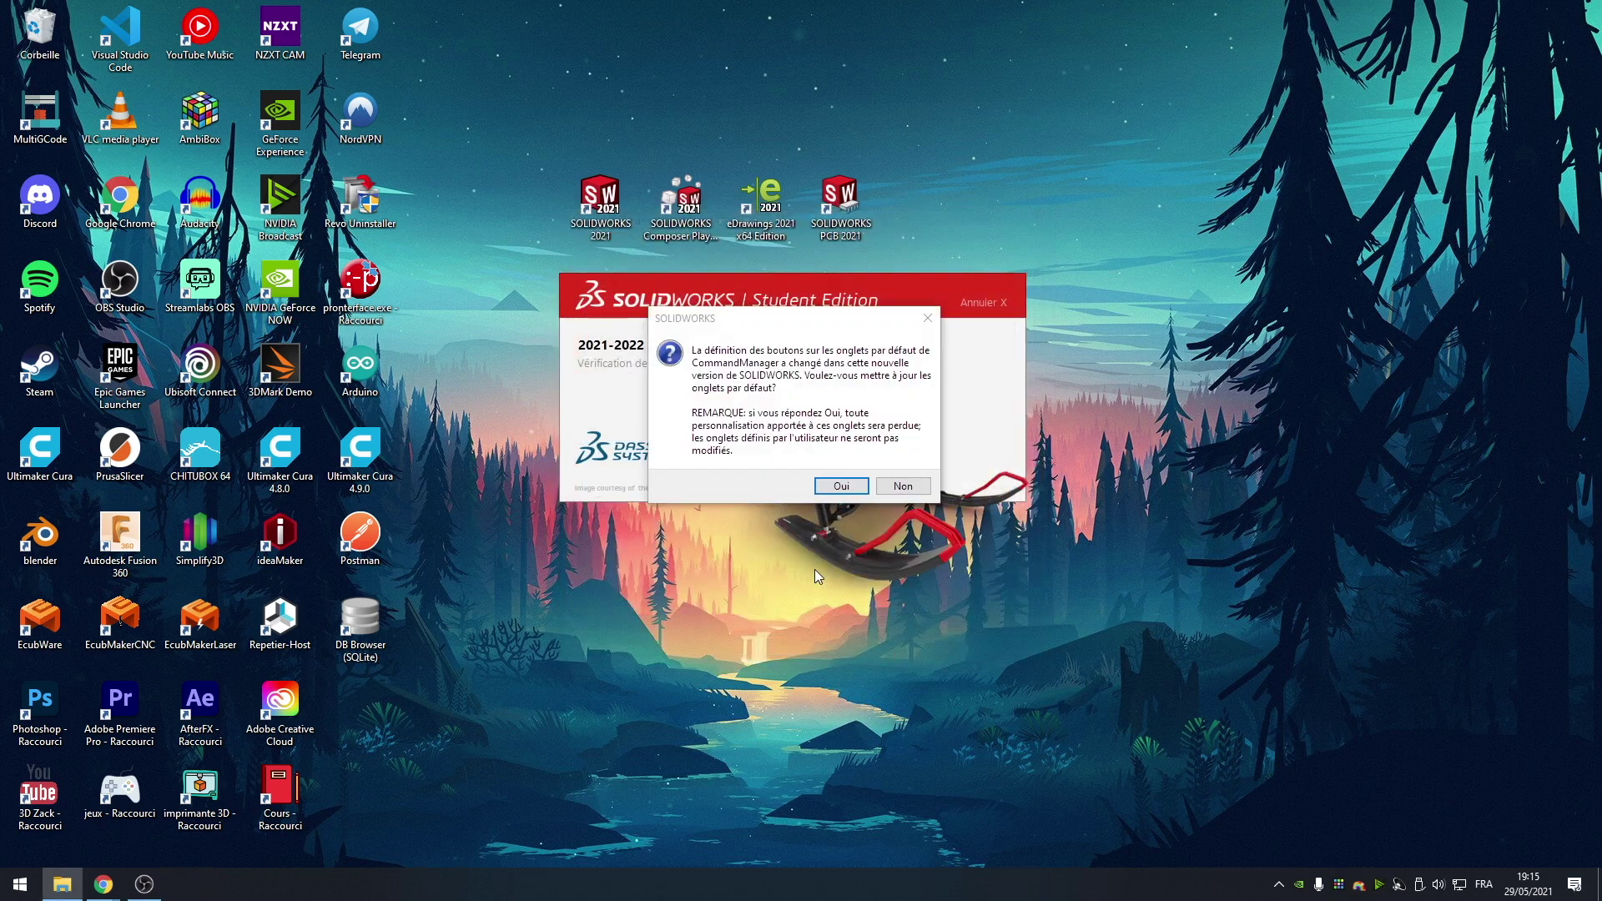
click(852, 491)
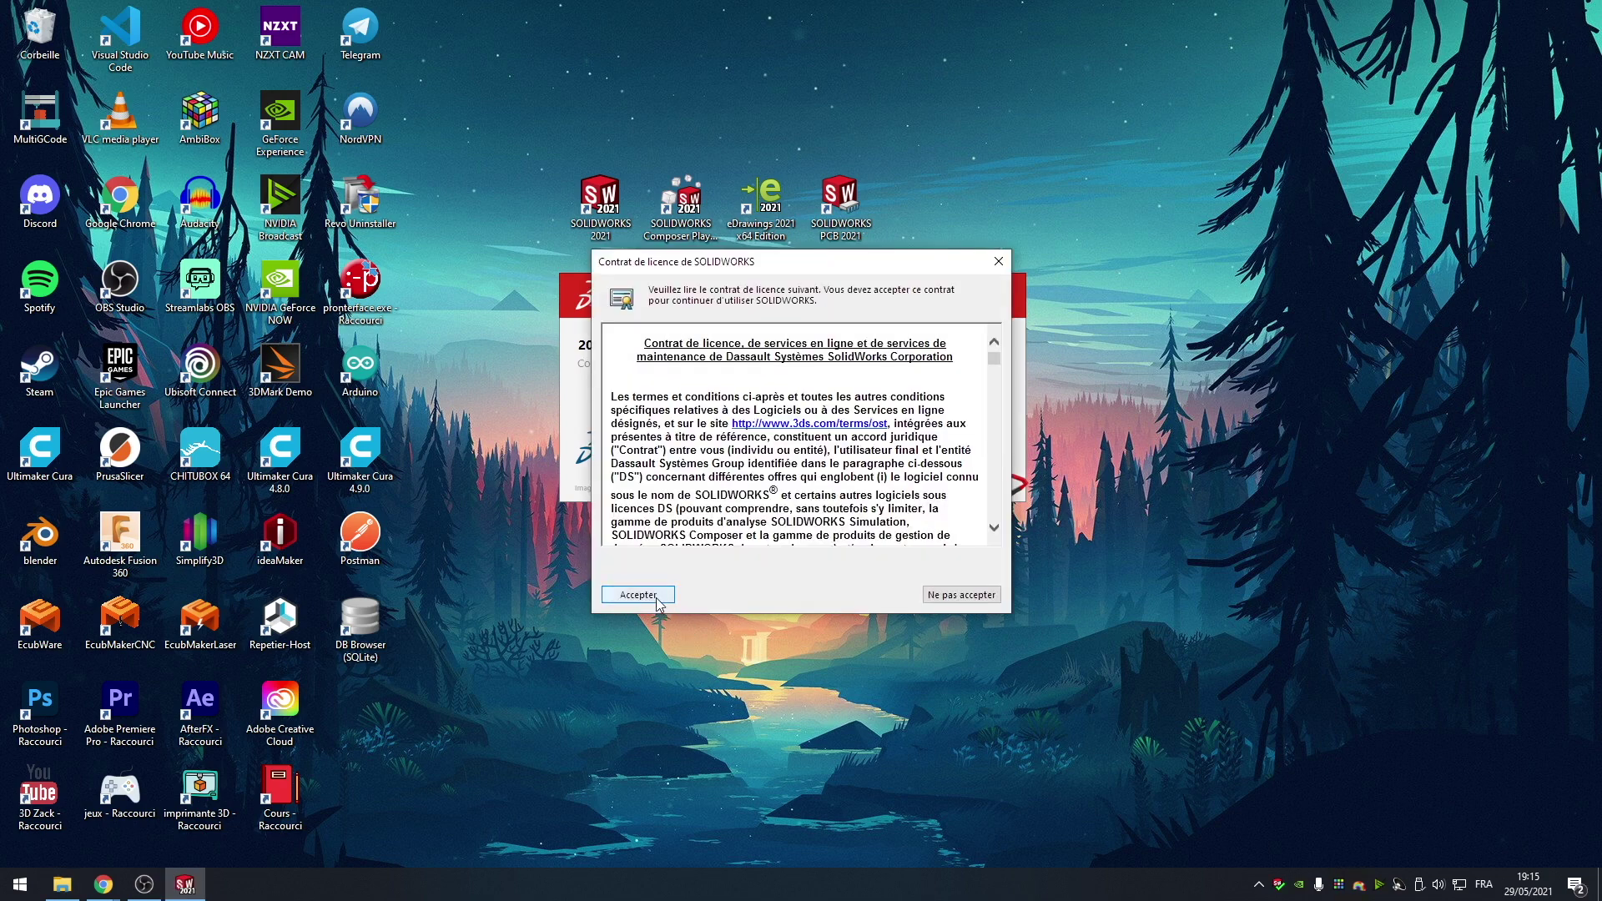
click(662, 595)
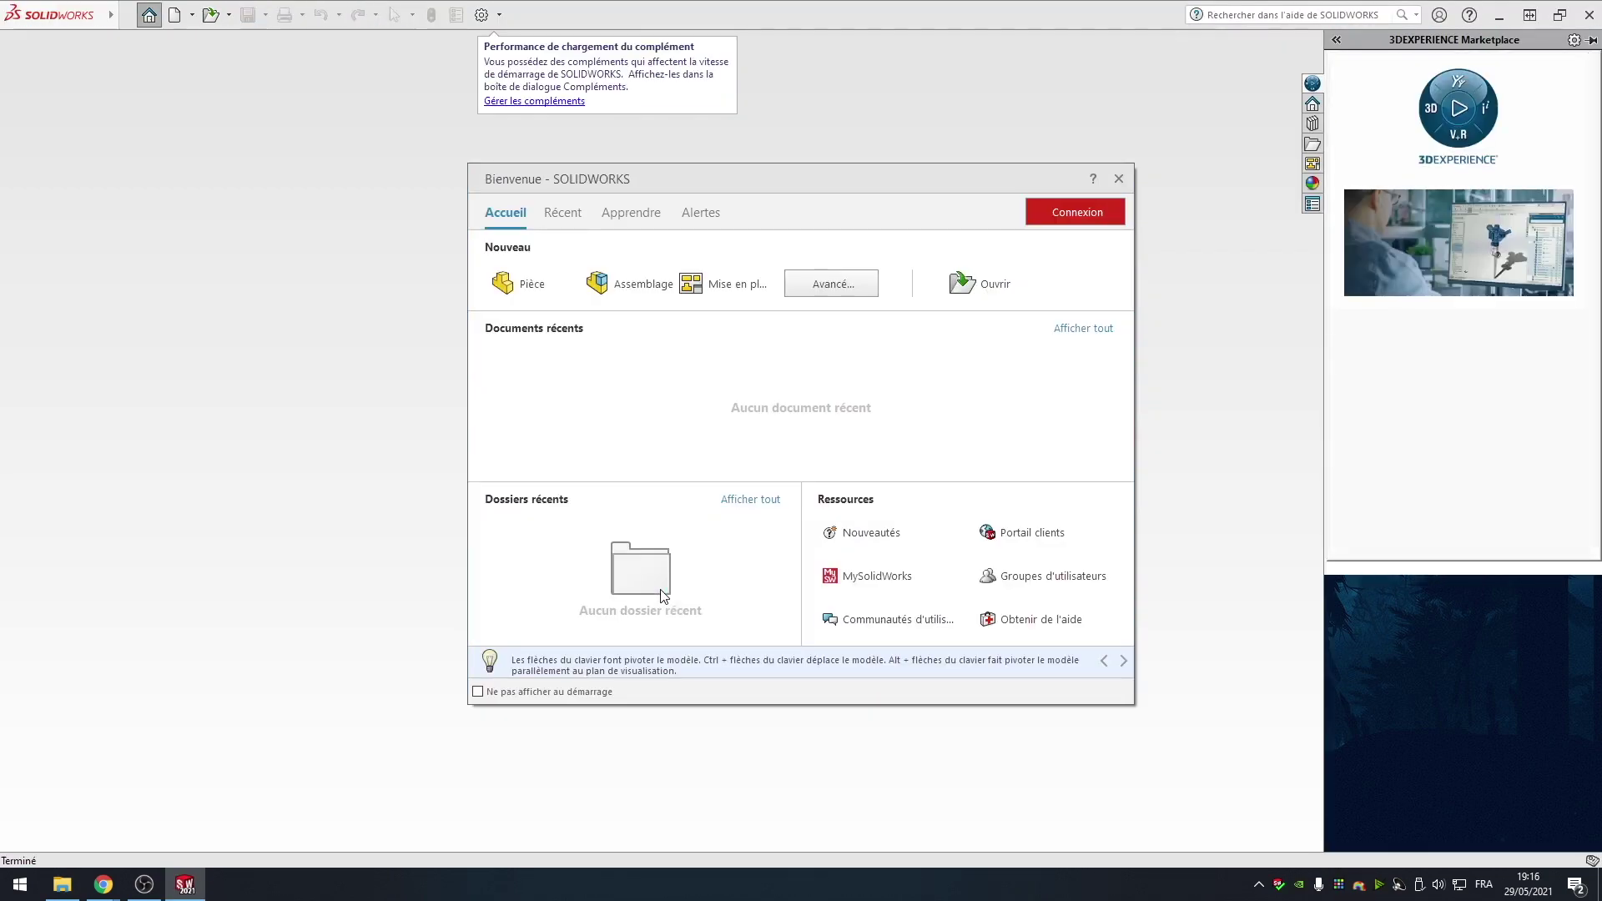
Start a new Pièce part and confirm removal of the missing template folders
click(539, 288)
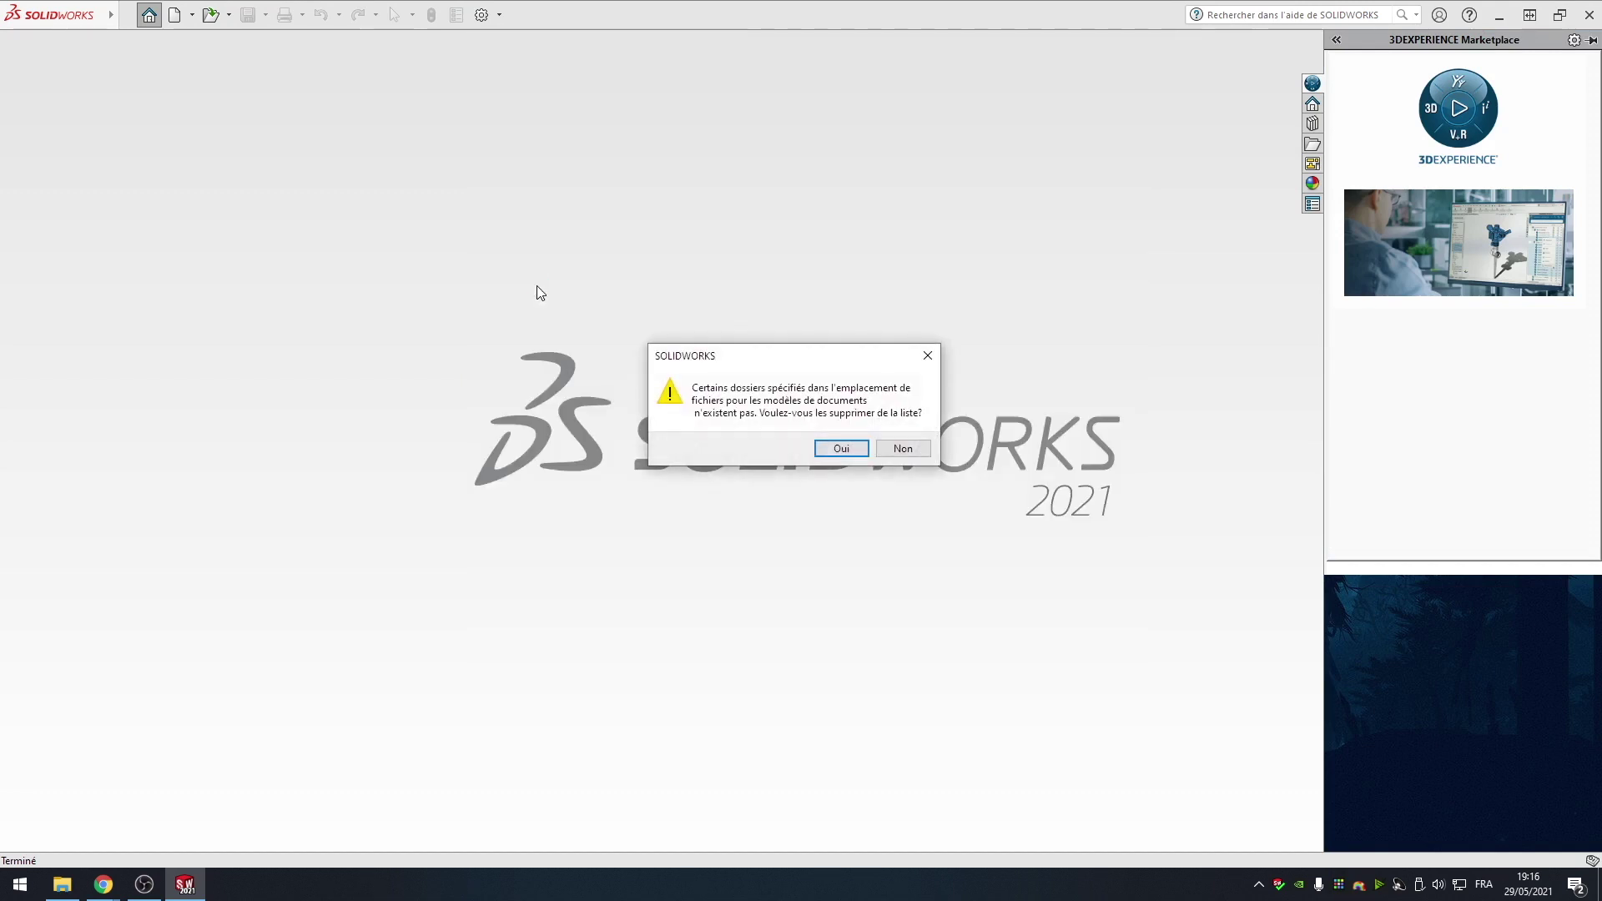
click(842, 449)
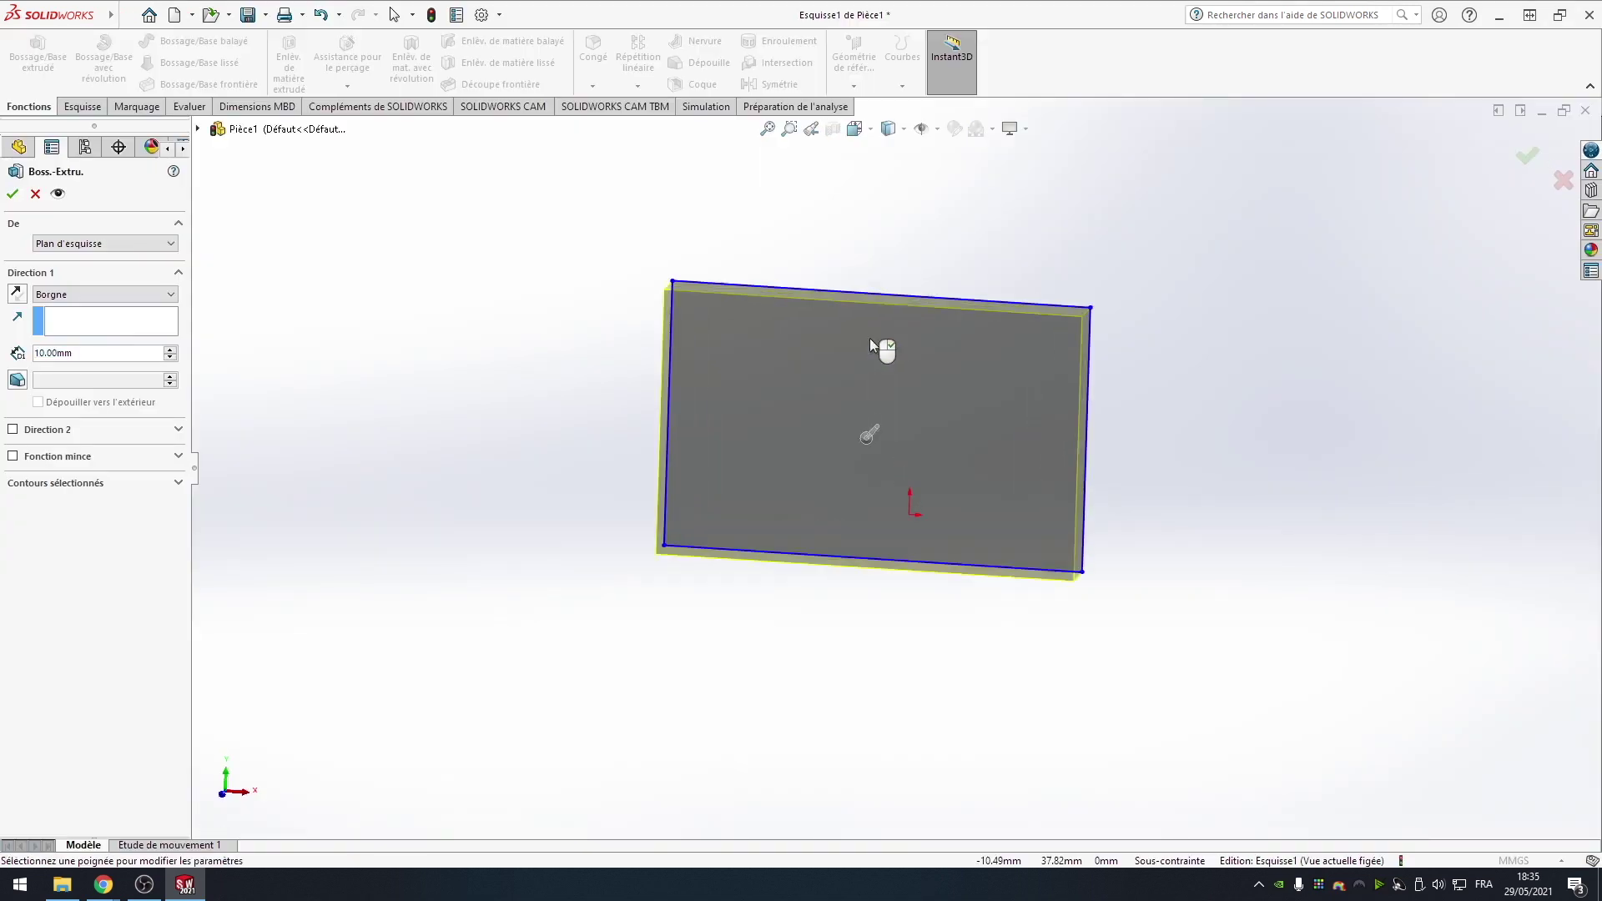